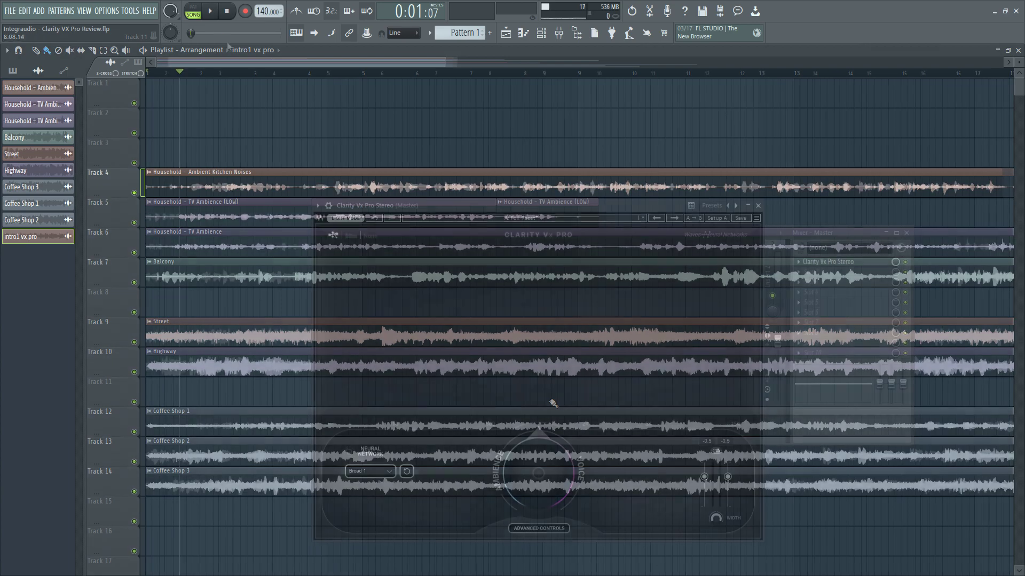
Step: Start playing the Household – Ambient Kitchen Noises recording through Clarity Vx Pro
{"action": "key", "text": "space"}
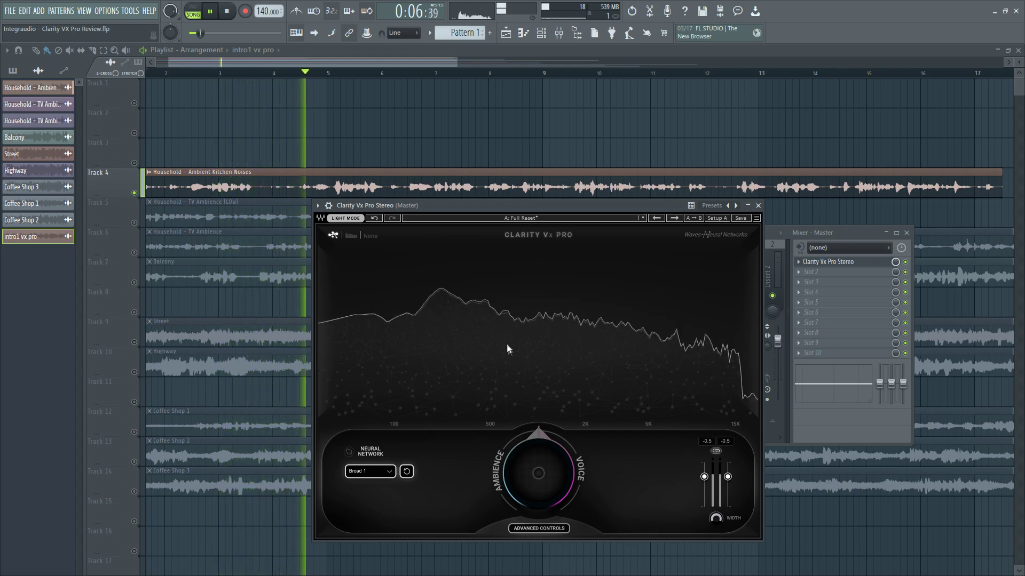
Step: Raise Ambience/Voice to 100.0 during the kitchen noise recording, then stop playback
{"action": "mouse_move", "coordinate": [540, 484]}
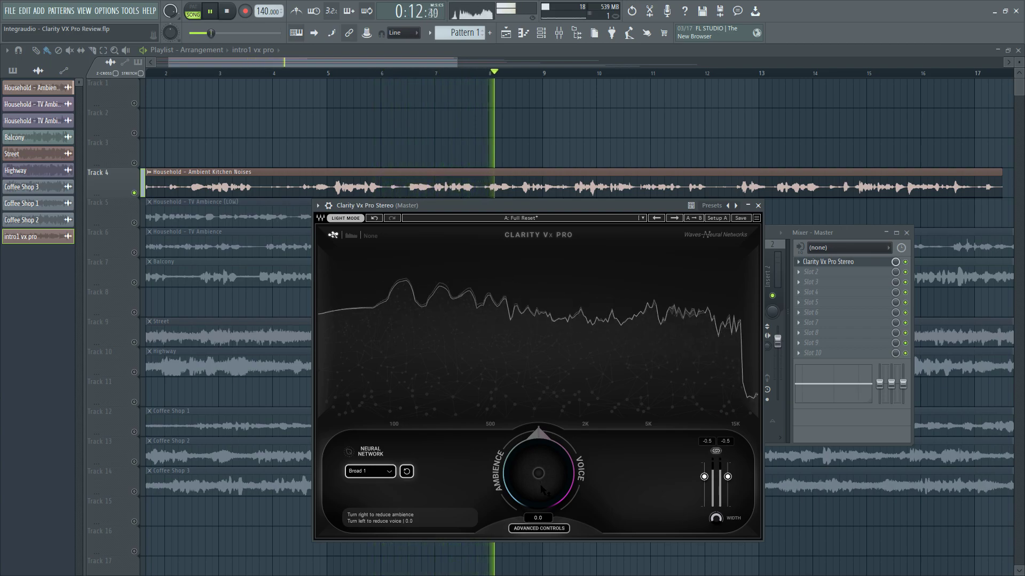
{"action": "left_click_drag", "start_coordinate": [540, 487], "coordinate": [541, 395]}
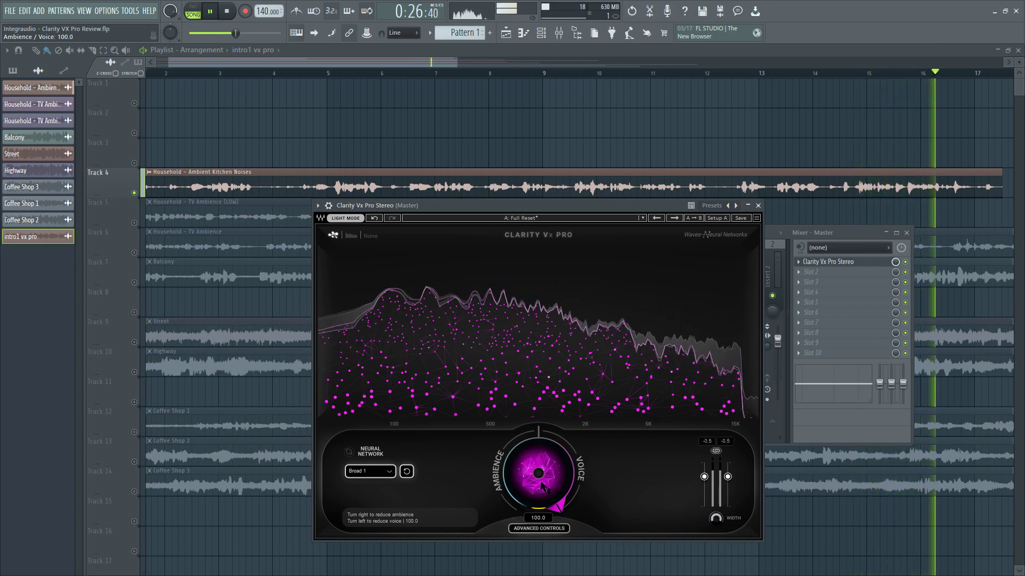
{"action": "key", "text": "space"}
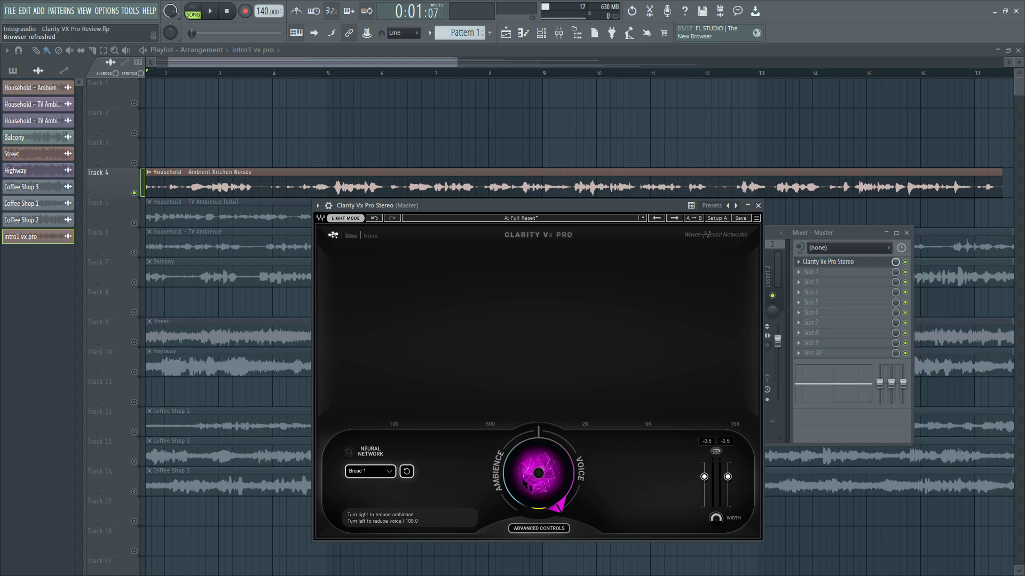
Step: Turn Ambience/Voice fully left to -100.0 and replay the kitchen recording to hear voice removal
{"action": "left_click", "coordinate": [527, 484]}
{"action": "left_click_drag", "start_coordinate": [528, 484], "coordinate": [523, 480]}
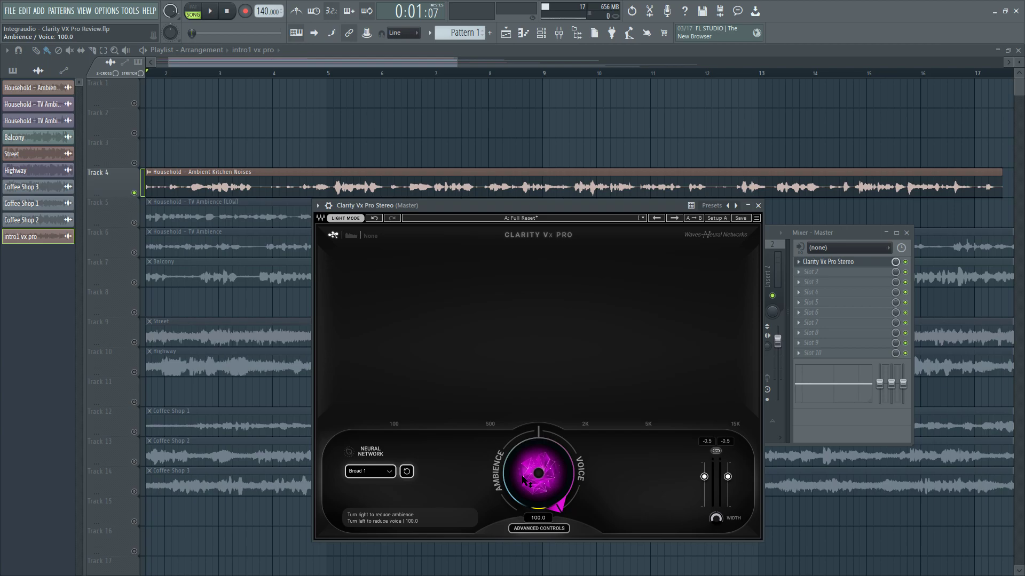
{"action": "mouse_move", "coordinate": [523, 480]}
{"action": "left_mouse_down"}
{"action": "mouse_move", "coordinate": [524, 528]}
{"action": "mouse_move", "coordinate": [524, 486]}
{"action": "mouse_move", "coordinate": [539, 477]}
{"action": "left_mouse_up"}
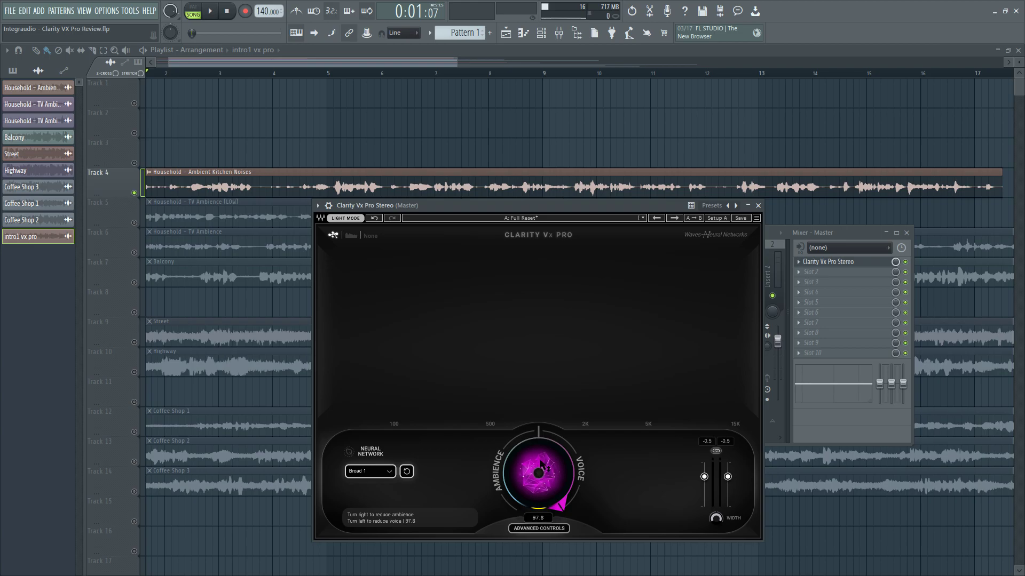
{"action": "left_click_drag", "start_coordinate": [543, 466], "coordinate": [537, 574]}
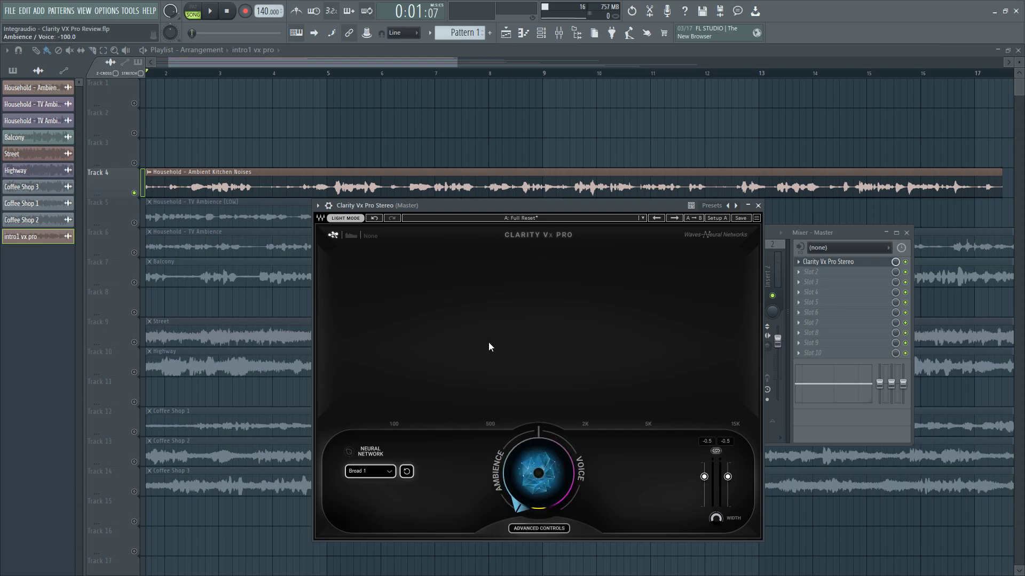
{"action": "key", "text": "space"}
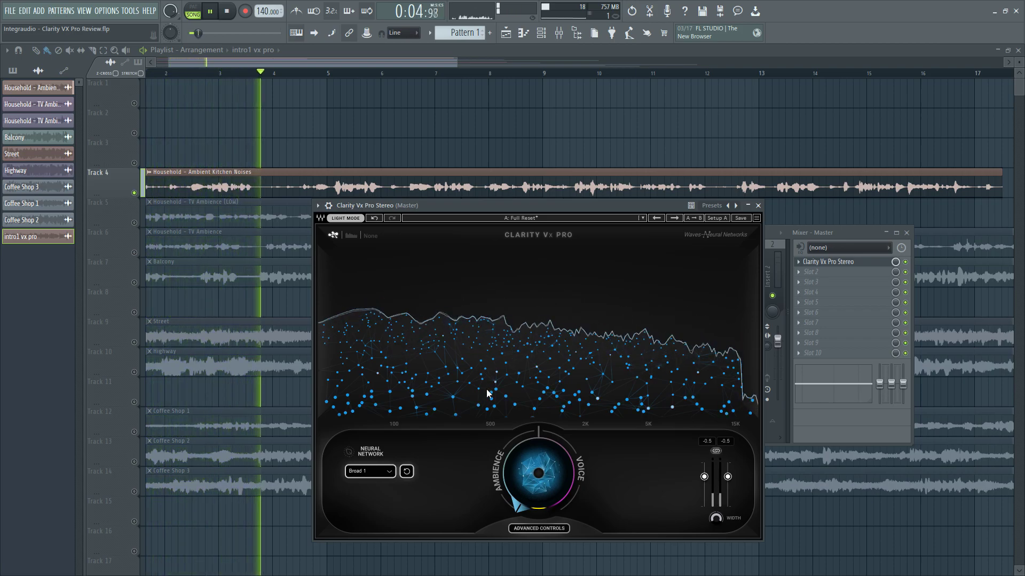
Step: Stop playback, readjust the Ambience/Voice knob, and expand the advanced controls
{"action": "key", "text": "space"}
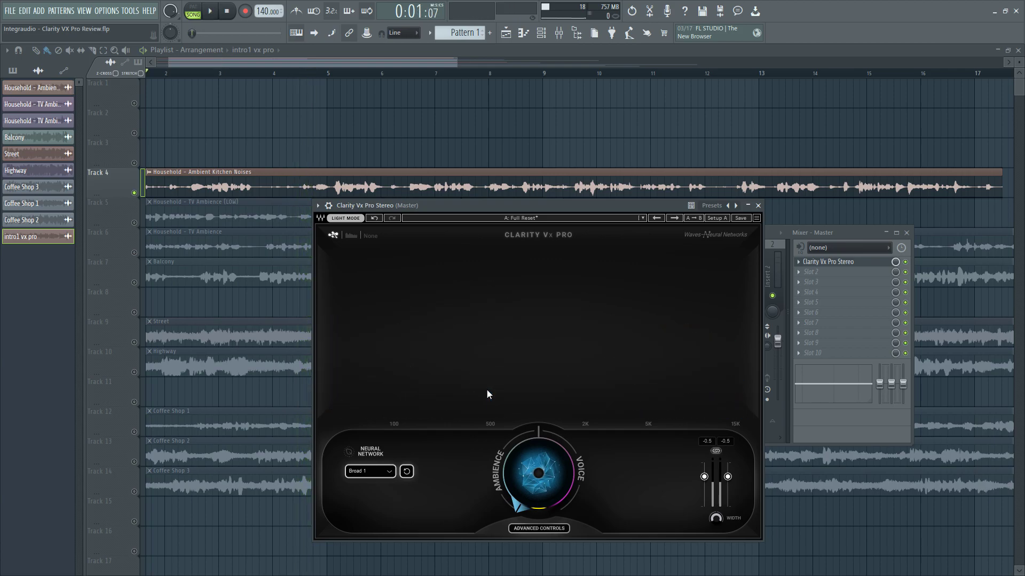
{"action": "mouse_move", "coordinate": [539, 473]}
{"action": "left_mouse_down"}
{"action": "mouse_move", "coordinate": [539, 464]}
{"action": "mouse_move", "coordinate": [546, 487]}
{"action": "left_mouse_up"}
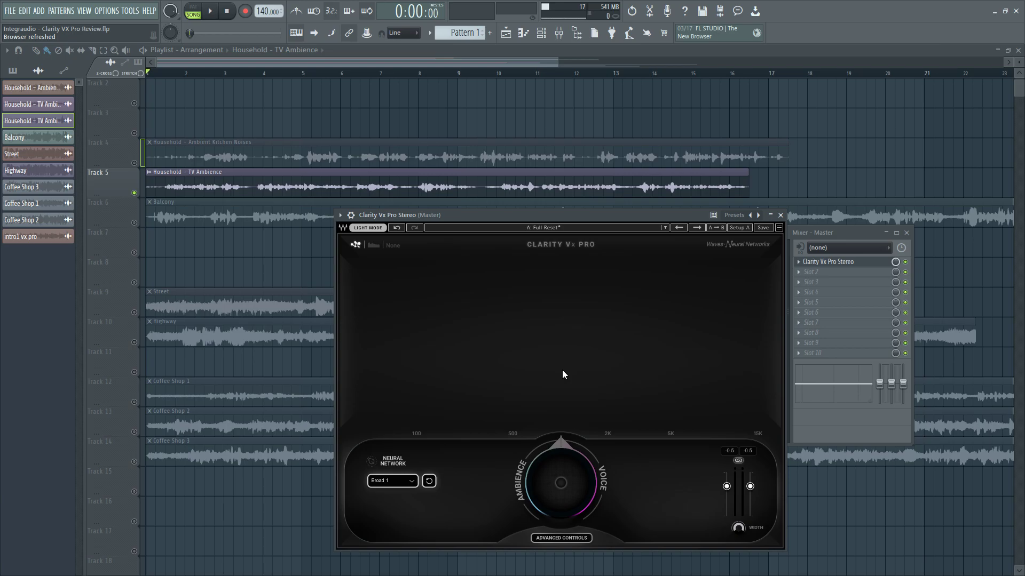
{"action": "left_click", "coordinate": [561, 538]}
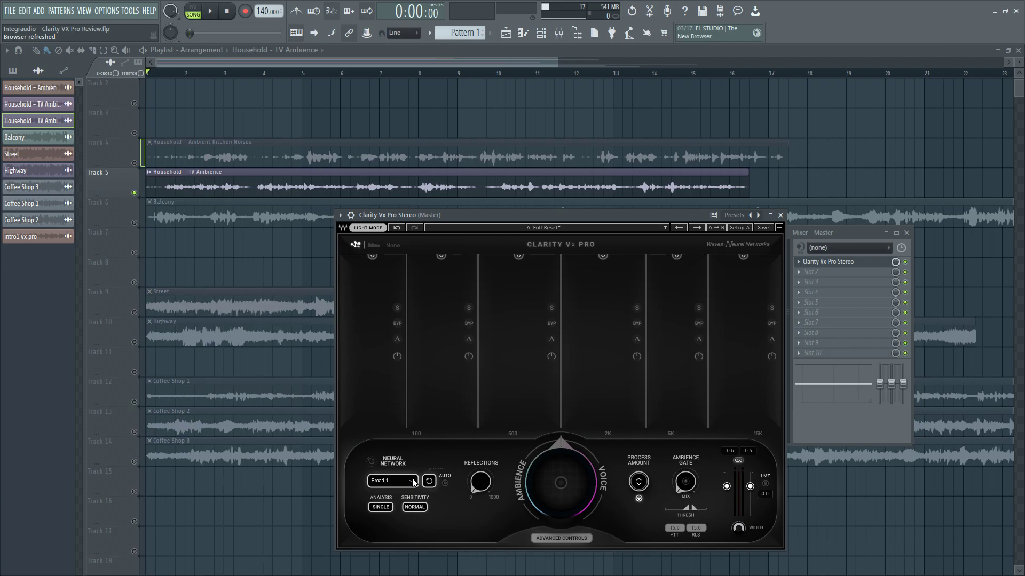
Step: Show the neural network list: Broad 1, Broad 1 HF, Broad 2 and Broad ECO
{"action": "mouse_move", "coordinate": [403, 484]}
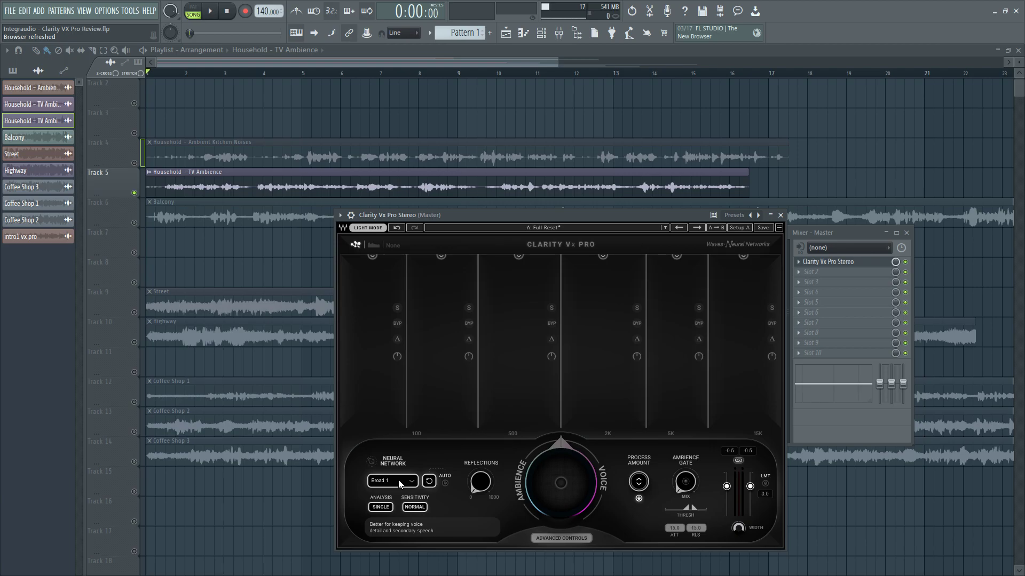
{"action": "left_click", "coordinate": [398, 479]}
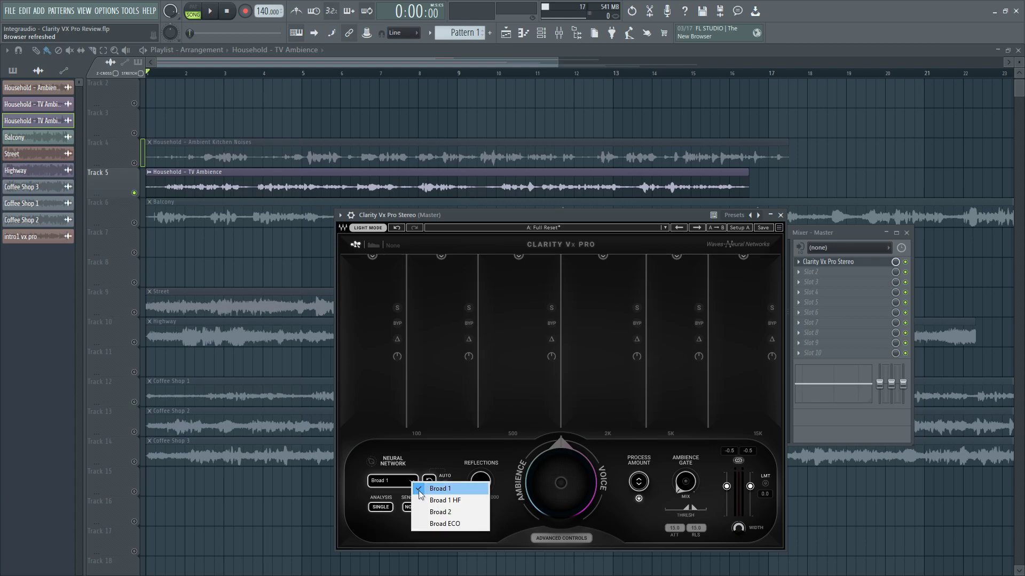
Step: Cycle the neural network model through Broad 1 HF, Broad 2 and Broad ECO
{"action": "left_click", "coordinate": [428, 501]}
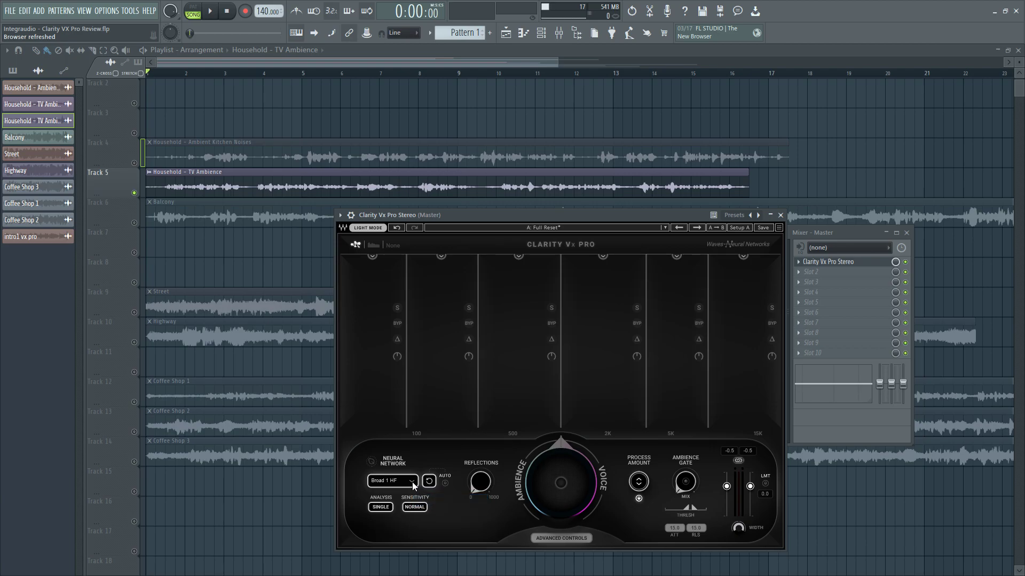
{"action": "mouse_move", "coordinate": [410, 485]}
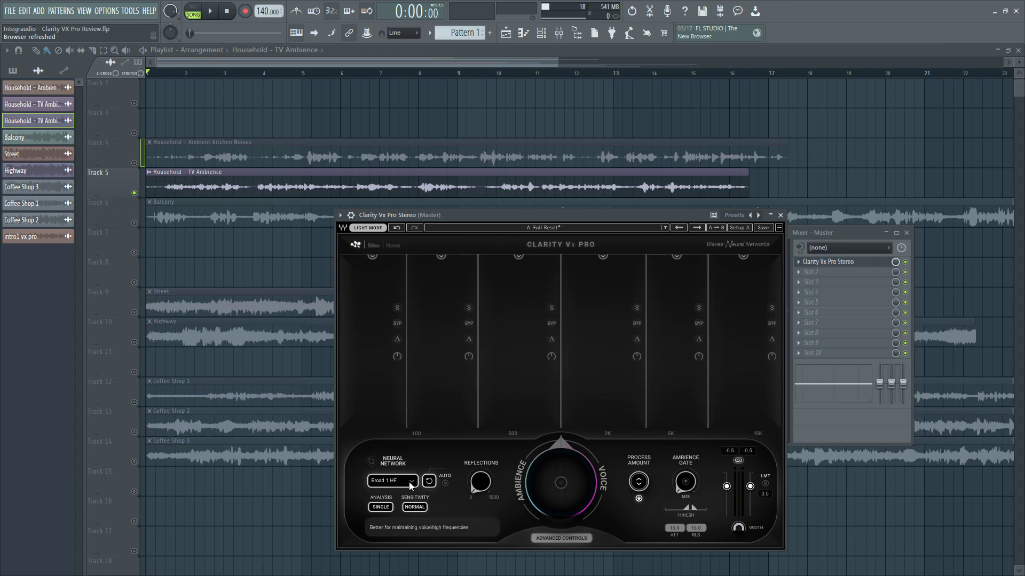
{"action": "left_click", "coordinate": [411, 483]}
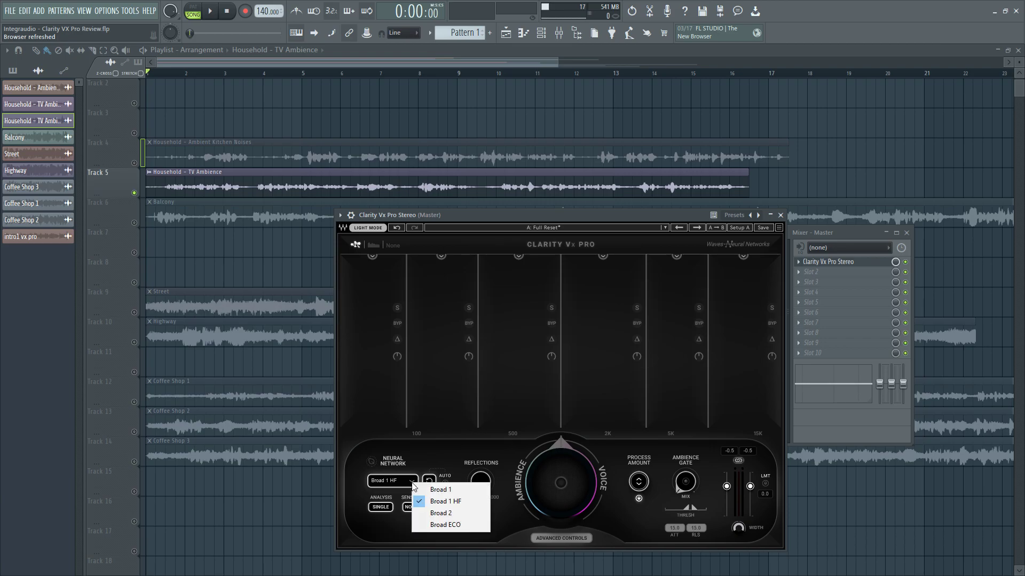
{"action": "left_click", "coordinate": [431, 514]}
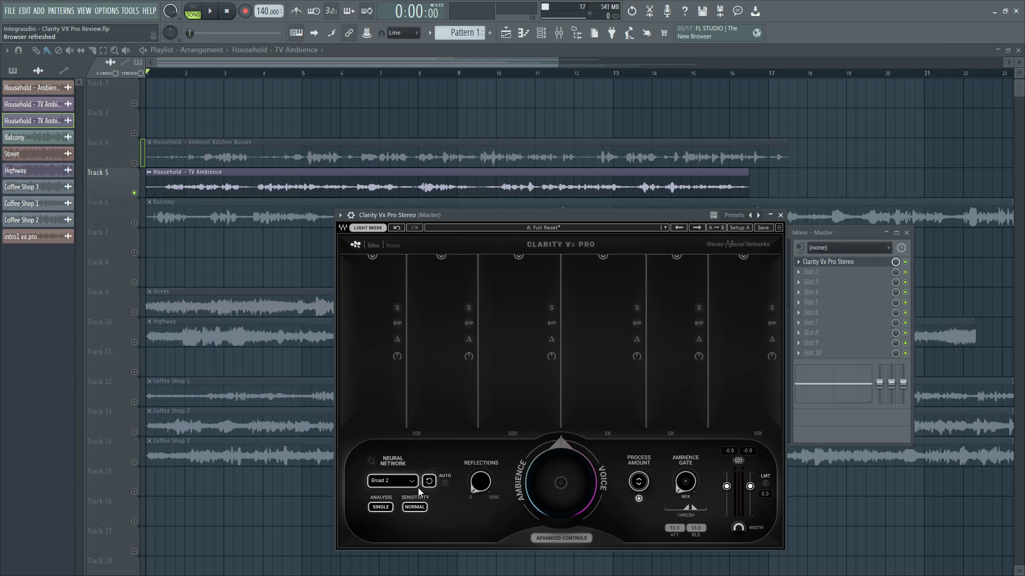
{"action": "left_click", "coordinate": [416, 483]}
{"action": "left_click", "coordinate": [430, 526]}
Step: Toggle Analysis from Single to Double for separate left/right channel analysis
{"action": "left_click", "coordinate": [381, 508]}
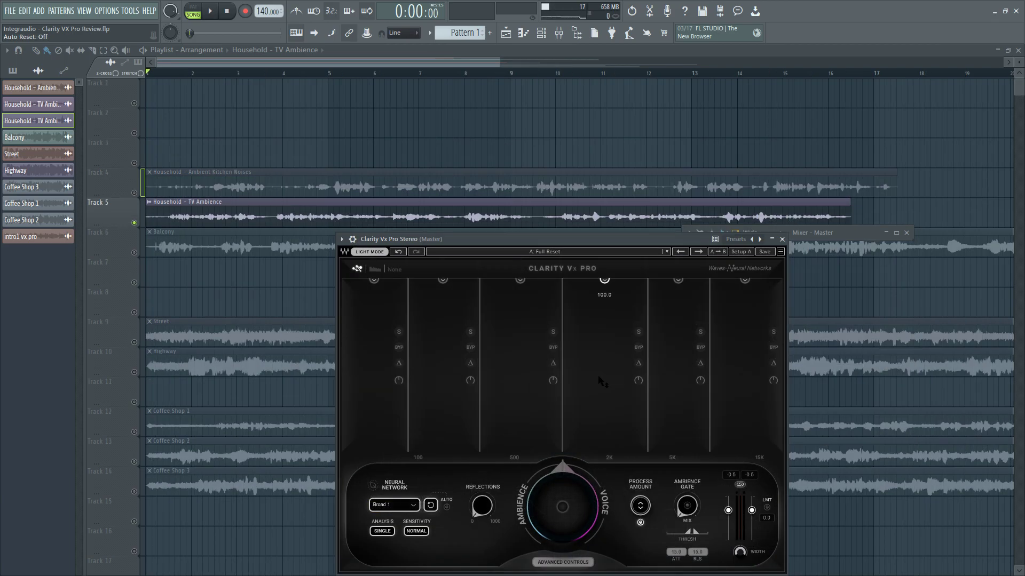
Step: Play the TV ambience recording on Broad 2, raising Ambience/Voice and narrowing output stereo width
{"action": "key", "text": "space"}
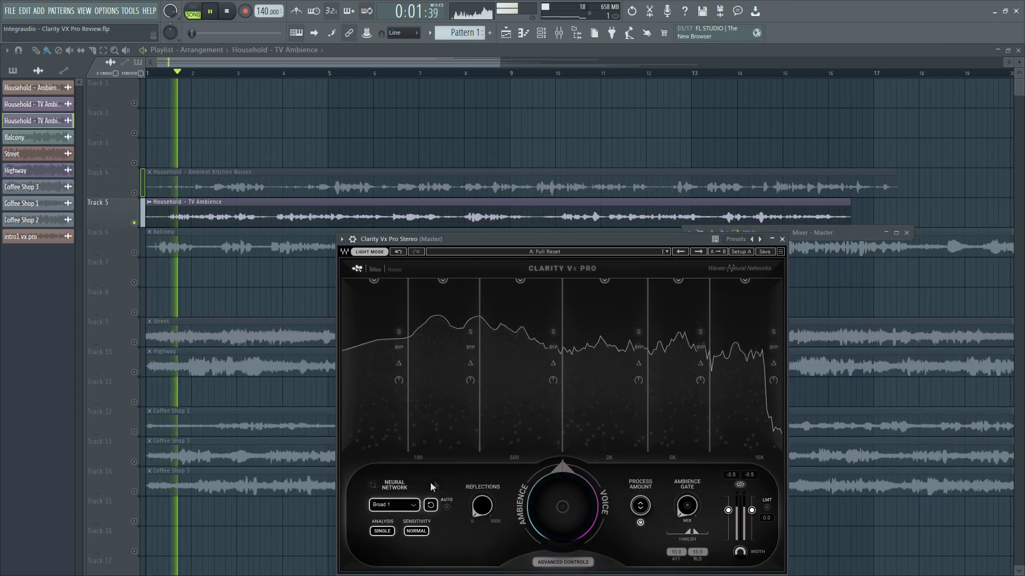
{"action": "left_click", "coordinate": [413, 505]}
{"action": "left_click", "coordinate": [446, 536]}
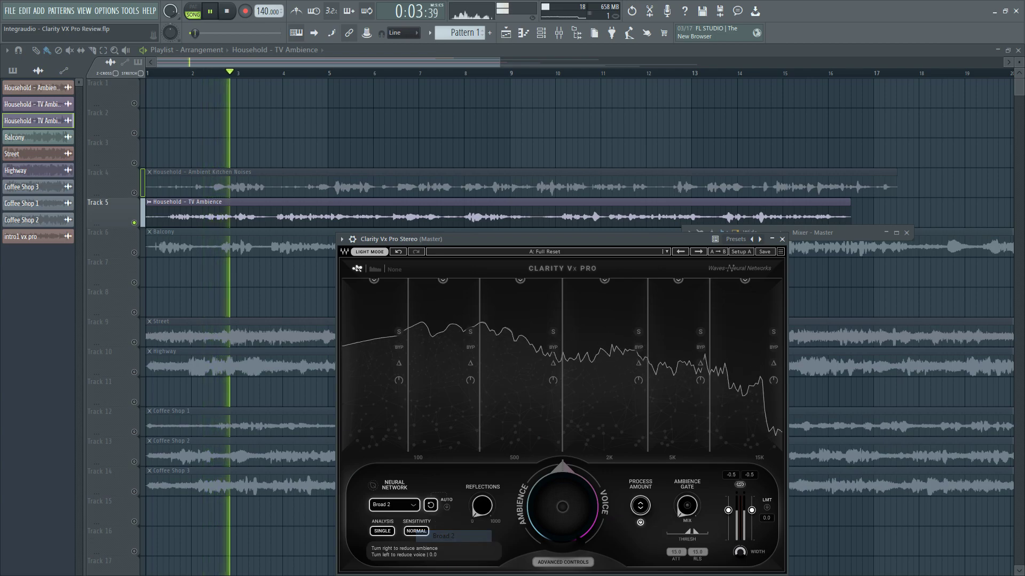
{"action": "left_click_drag", "start_coordinate": [562, 507], "coordinate": [563, 459]}
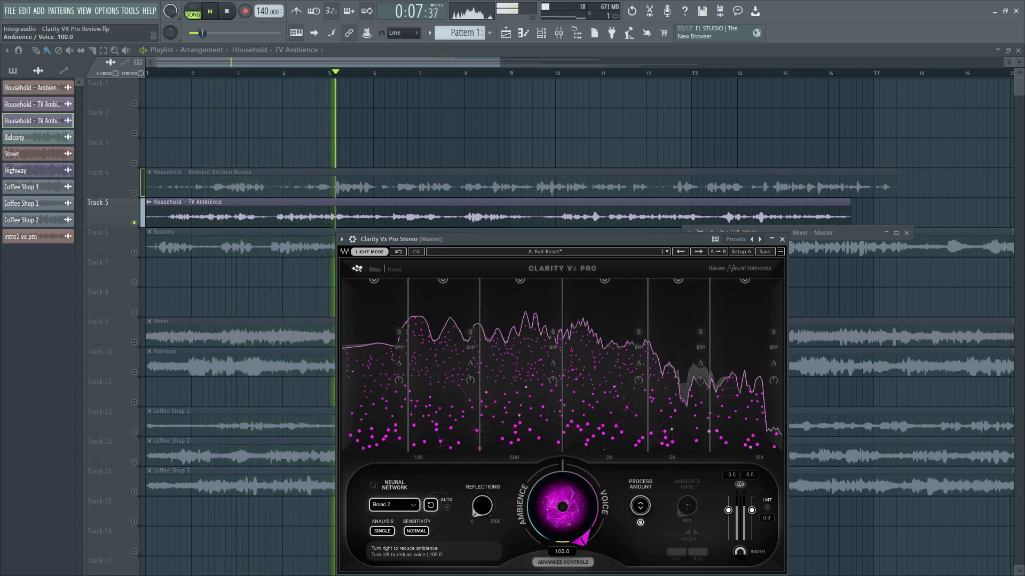
{"action": "mouse_move", "coordinate": [739, 552]}
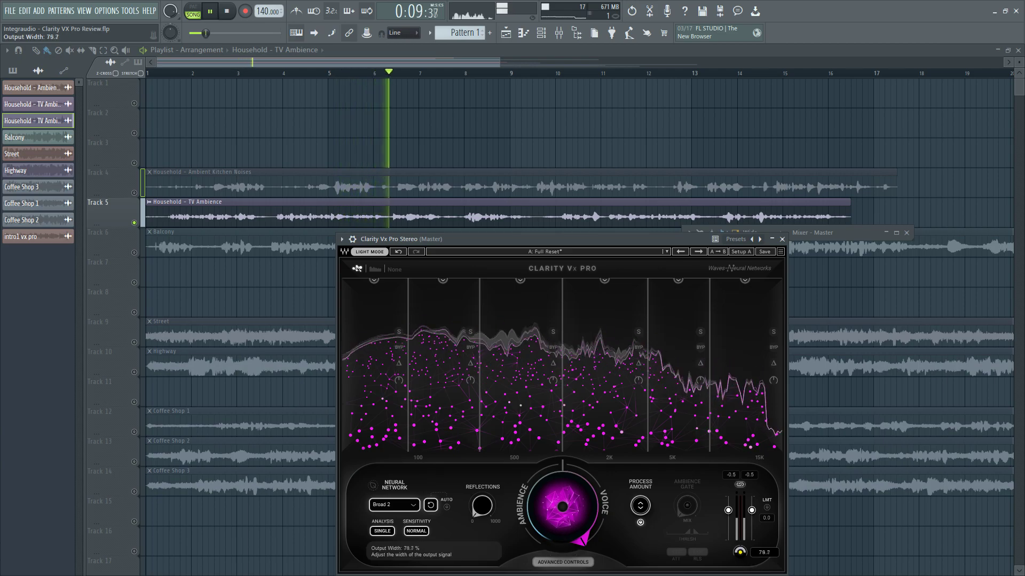
{"action": "left_click_drag", "start_coordinate": [739, 551], "coordinate": [738, 564]}
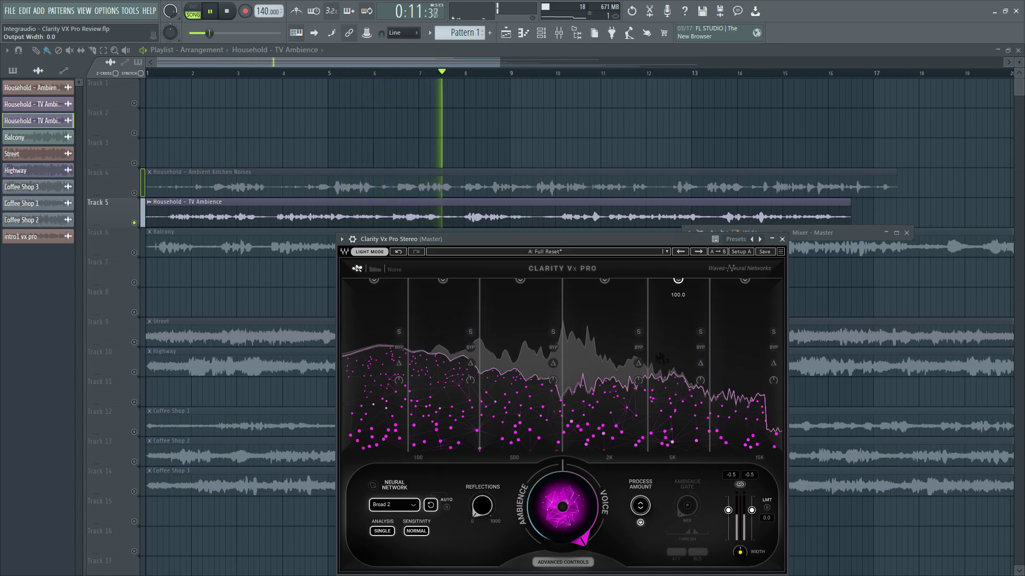
Step: Set Sensitivity to High, sweep the Ambience/Voice balance back near zero, and stop playback
{"action": "left_click", "coordinate": [416, 531]}
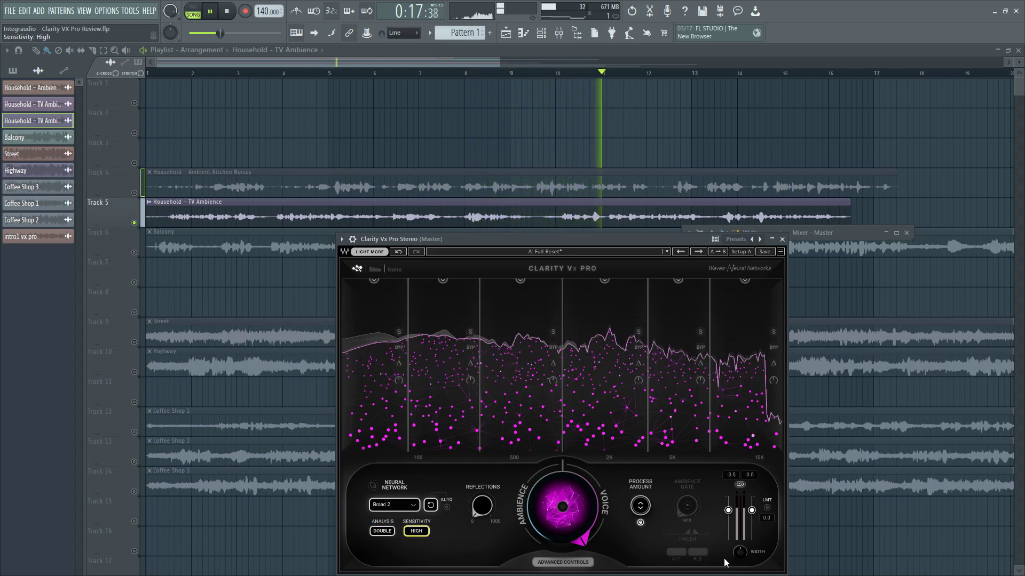
{"action": "left_click_drag", "start_coordinate": [562, 506], "coordinate": [563, 560]}
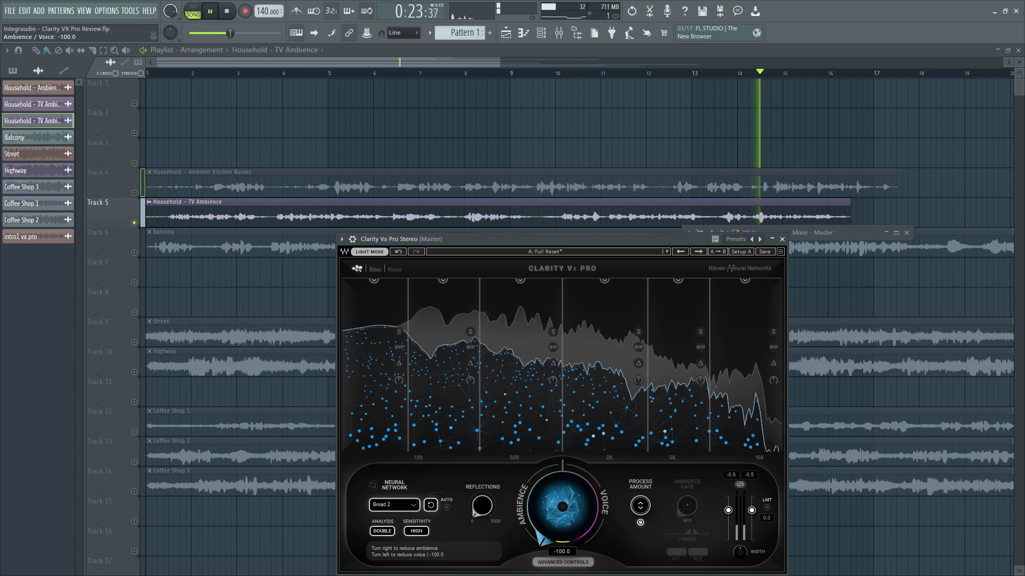
{"action": "left_click_drag", "start_coordinate": [562, 561], "coordinate": [574, 509]}
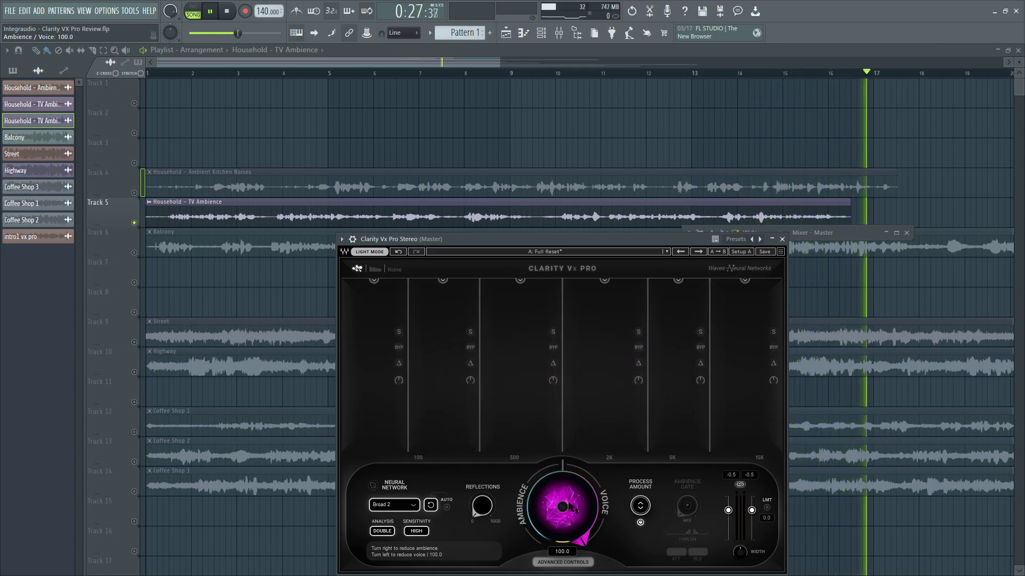
{"action": "key", "text": "space"}
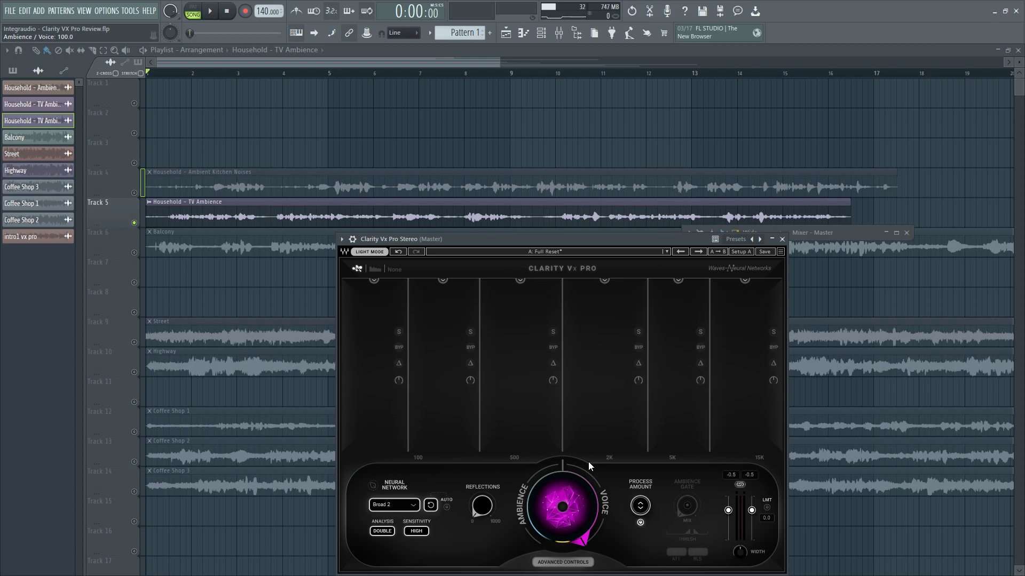
{"action": "key", "text": "space"}
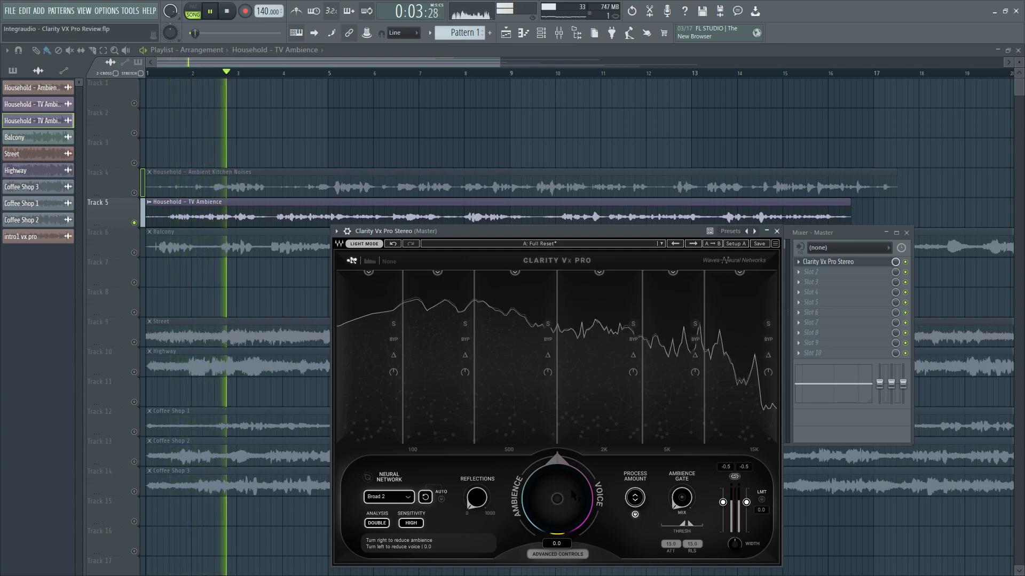
{"action": "left_click_drag", "start_coordinate": [574, 495], "coordinate": [574, 390]}
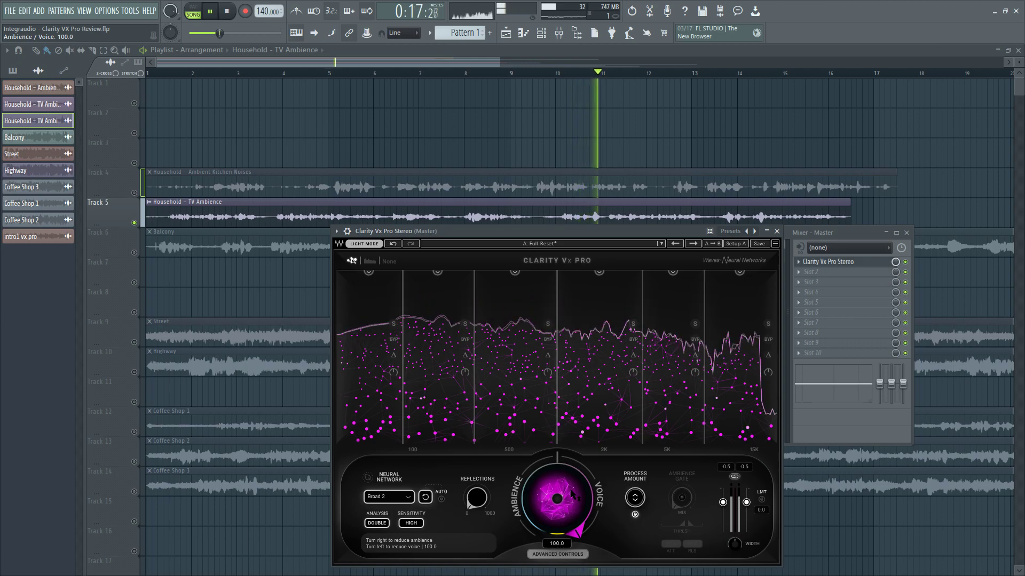
{"action": "left_click_drag", "start_coordinate": [574, 494], "coordinate": [574, 563]}
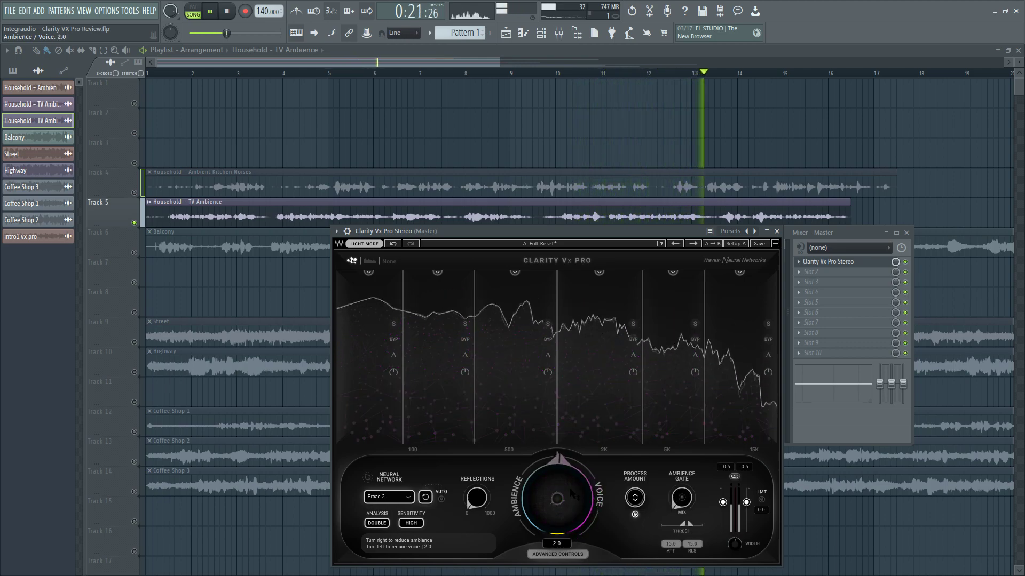
{"action": "left_click_drag", "start_coordinate": [573, 494], "coordinate": [574, 459]}
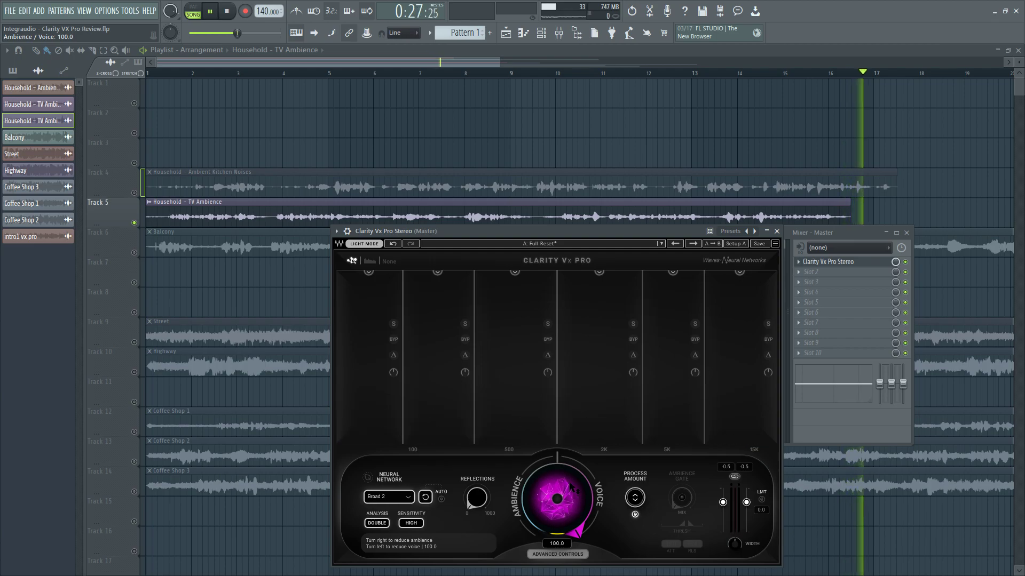
{"action": "key", "text": "space"}
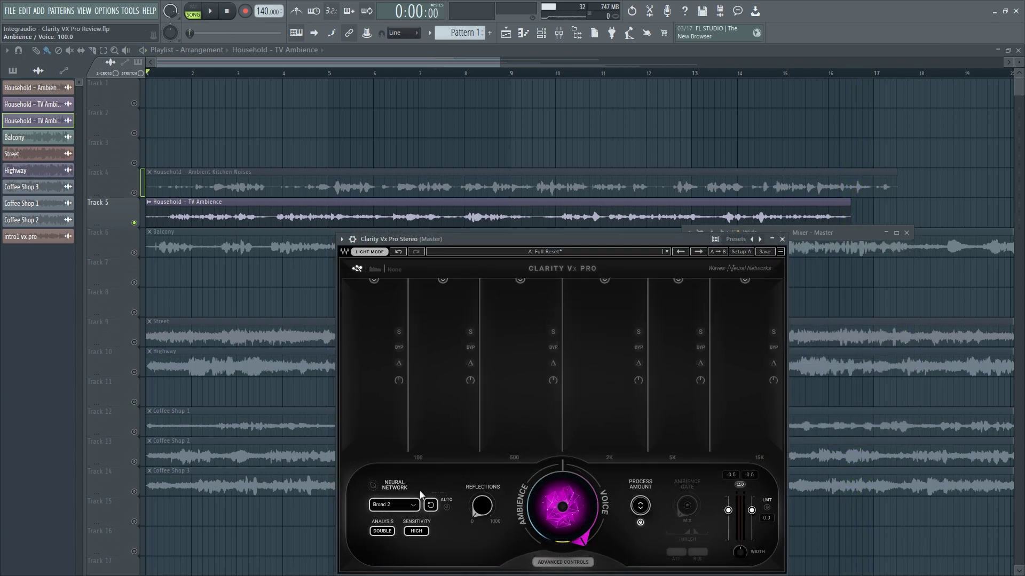
Step: Play the Balcony recording with Clarity Vx Pro at Full Reset defaults
{"action": "mouse_move", "coordinate": [393, 511]}
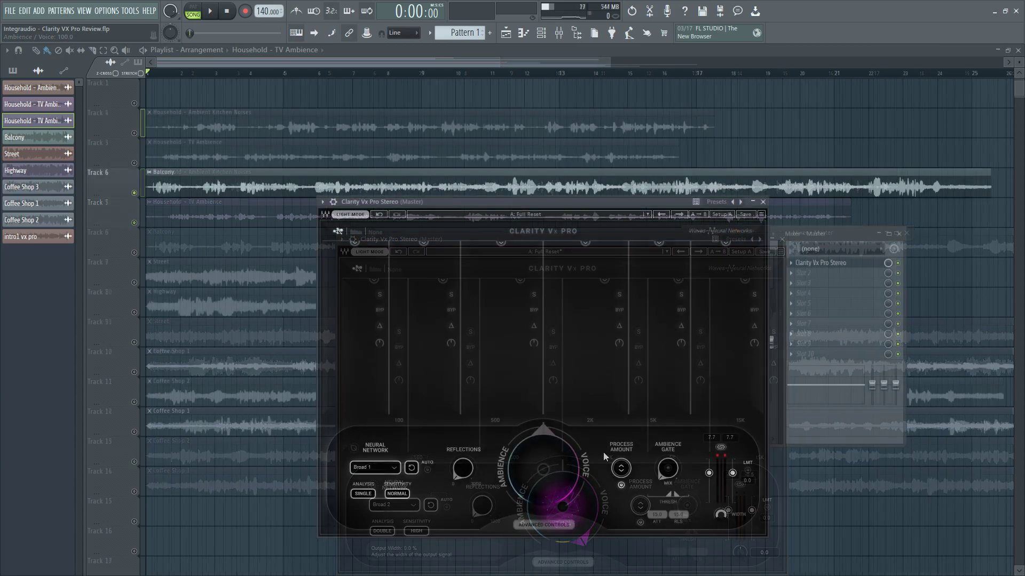
{"action": "key", "text": "space"}
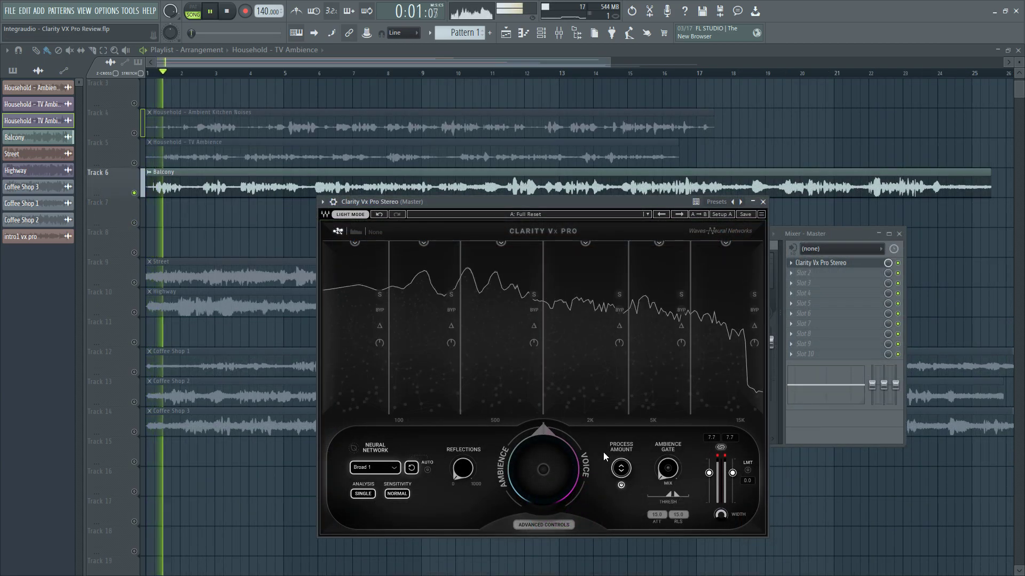
Step: Load the 6 bands > Improve Voice Detail preset in Clarity Vx Pro
{"action": "left_click", "coordinate": [526, 215]}
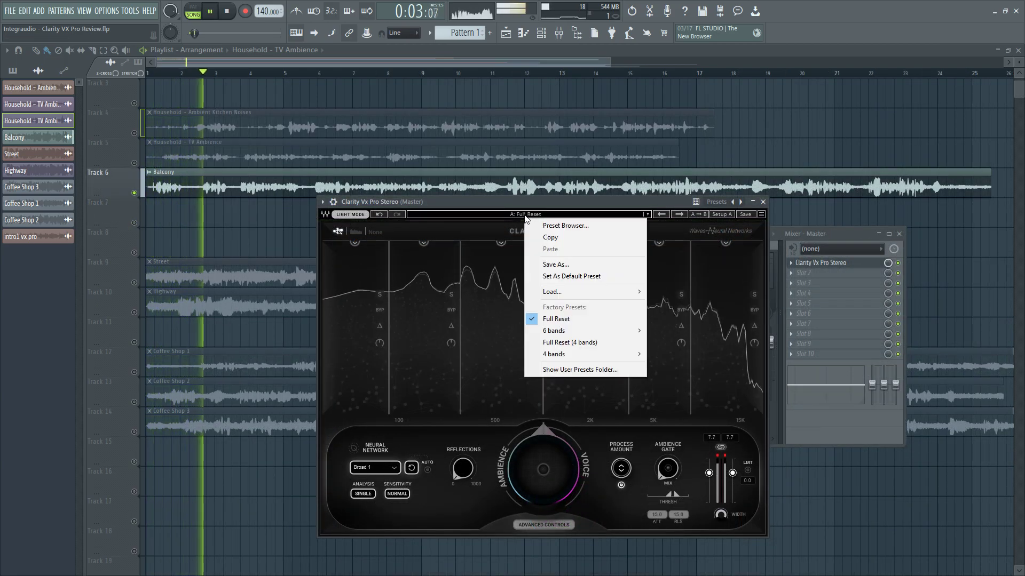
{"action": "mouse_move", "coordinate": [599, 331]}
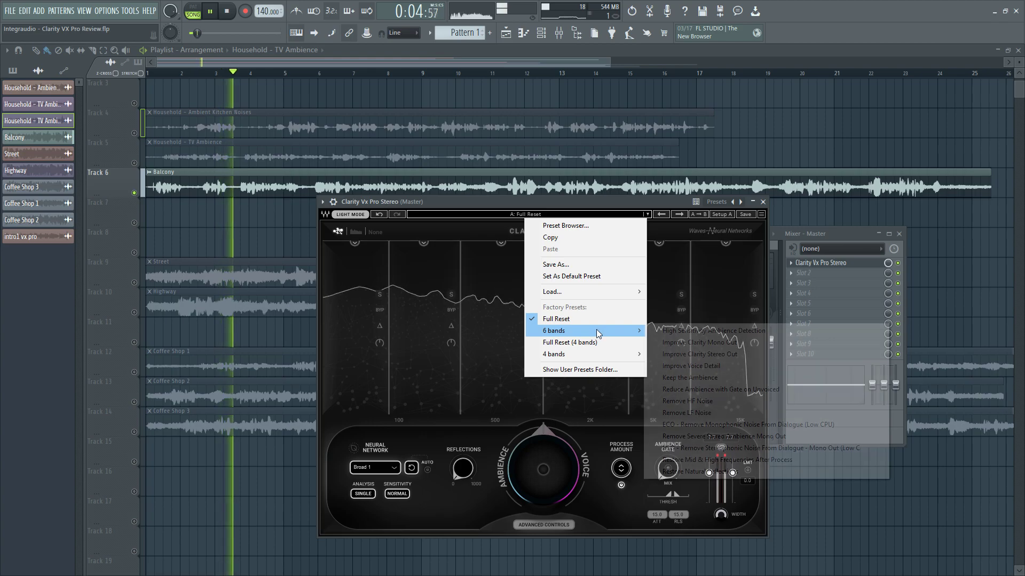
{"action": "left_click", "coordinate": [706, 366]}
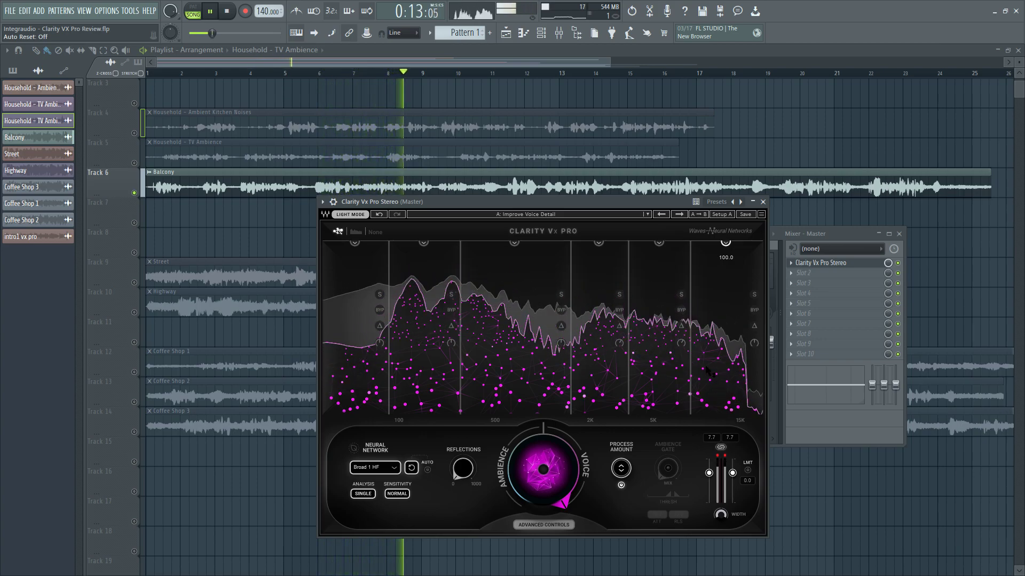
{"action": "left_click", "coordinate": [898, 264]}
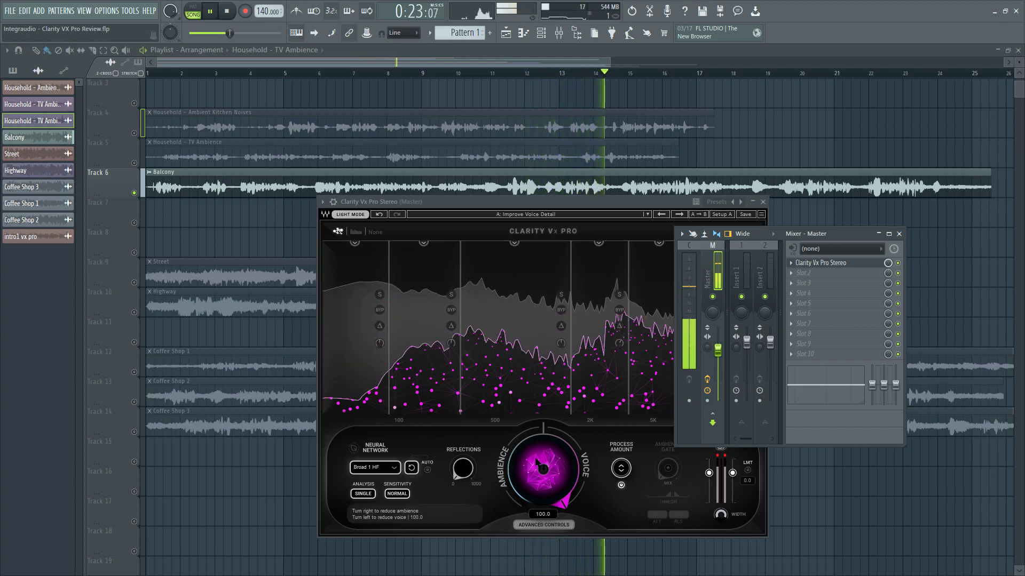
Step: Sweep Ambience/Voice through 94.2, 6, full ambience and 42, ending fully on voice
{"action": "left_click_drag", "start_coordinate": [537, 462], "coordinate": [538, 472]}
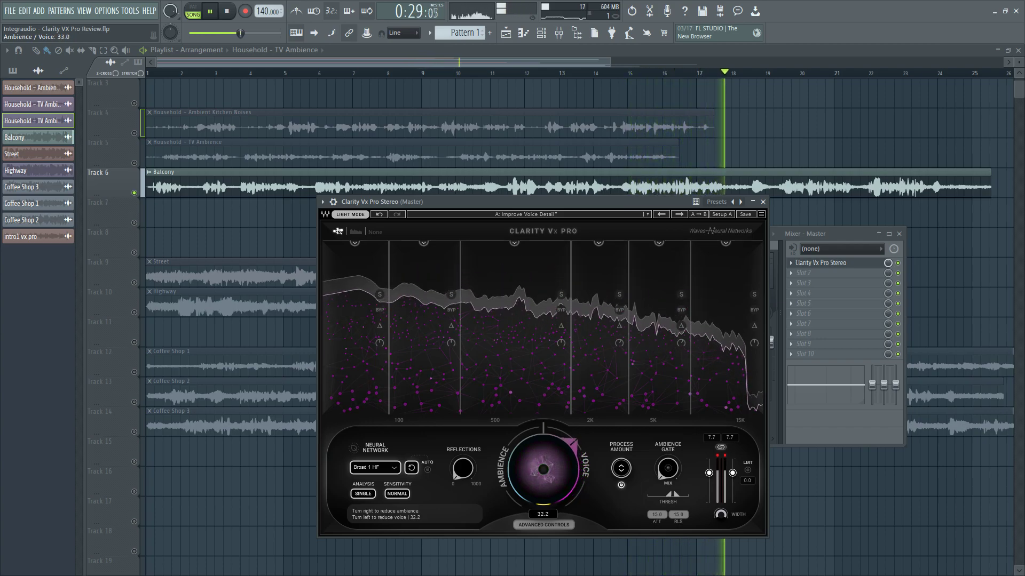
{"action": "left_click_drag", "start_coordinate": [543, 469], "coordinate": [543, 512]}
{"action": "left_click_drag", "start_coordinate": [542, 469], "coordinate": [543, 523]}
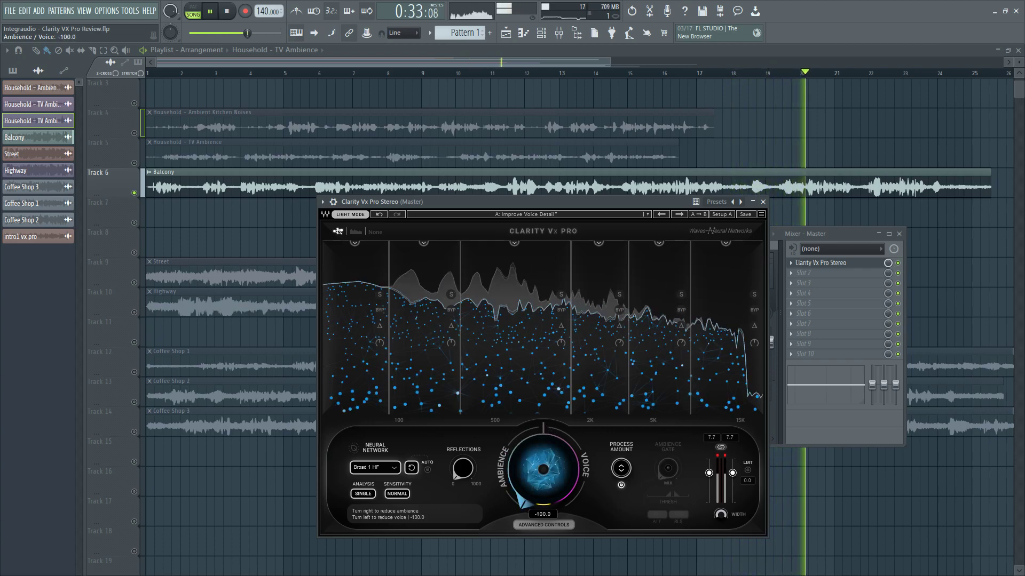
{"action": "left_click_drag", "start_coordinate": [543, 469], "coordinate": [542, 427]}
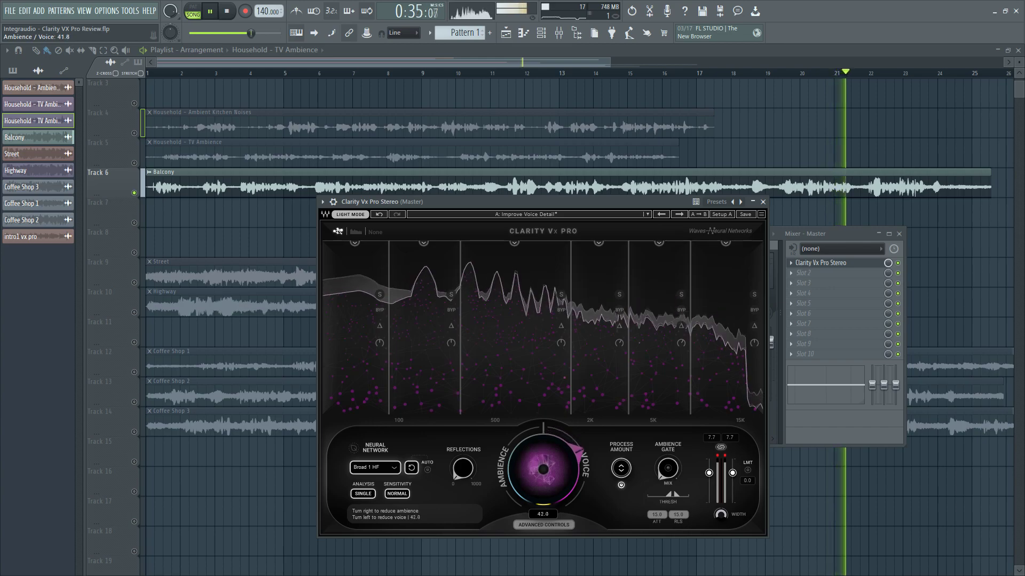
{"action": "left_click_drag", "start_coordinate": [542, 469], "coordinate": [542, 452]}
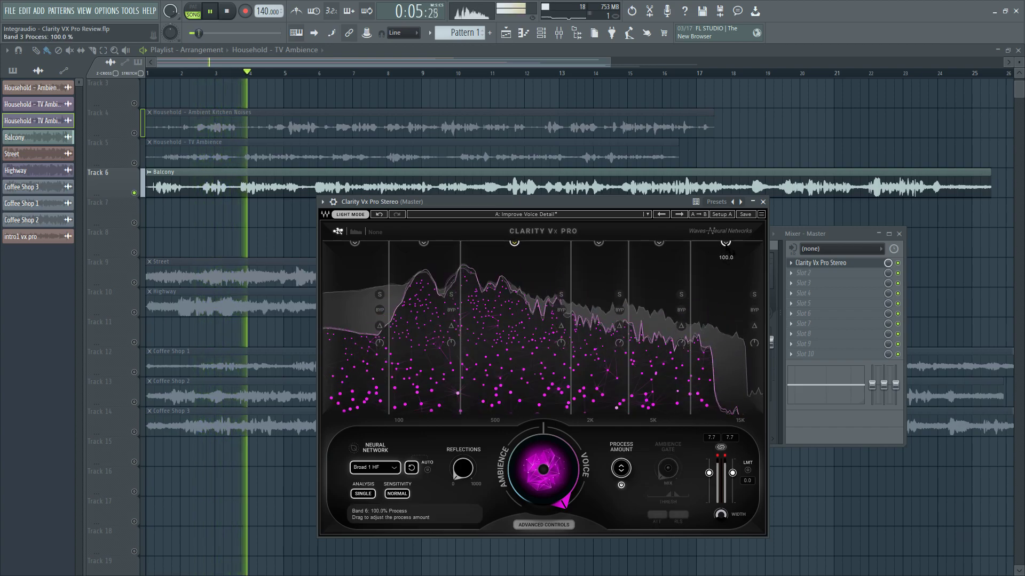
Step: Set band processing to Band 6 51.8%, Band 4 73.4%, Band 5 56.1%, and Ambience/Voice to 33.0
{"action": "left_click_drag", "start_coordinate": [726, 243], "coordinate": [725, 319]}
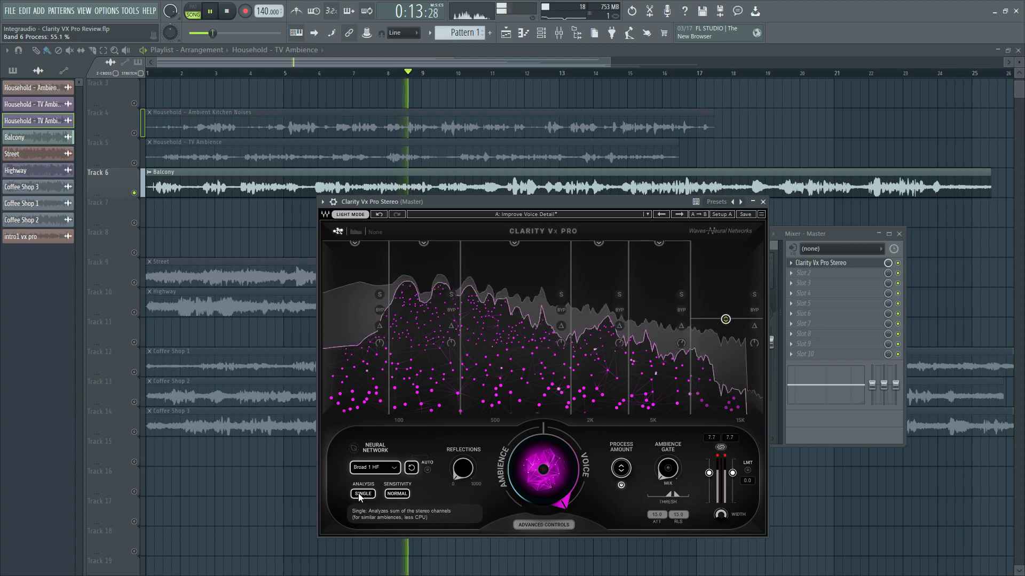
{"action": "mouse_move", "coordinate": [660, 245]}
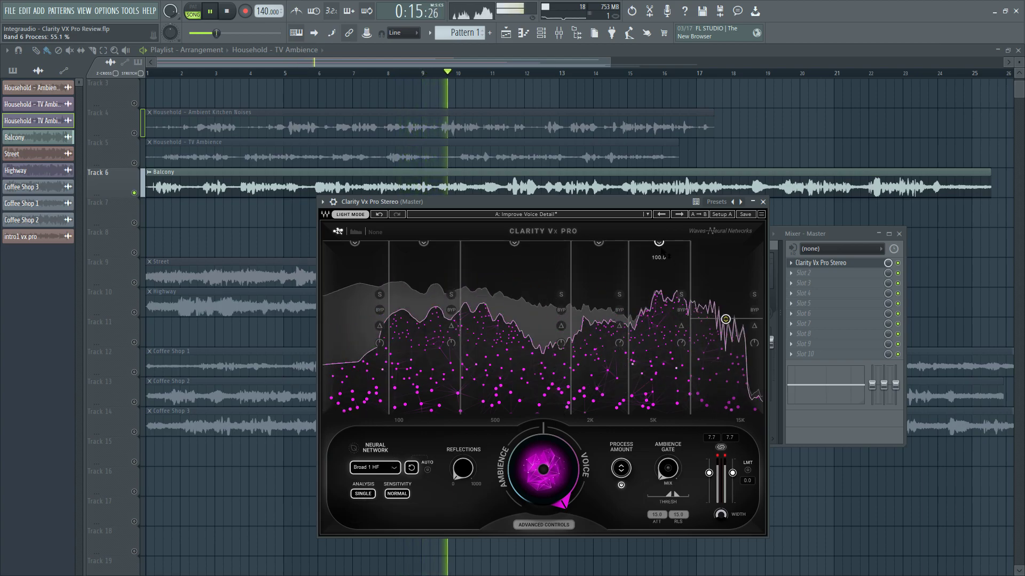
{"action": "left_click_drag", "start_coordinate": [660, 245], "coordinate": [659, 319]}
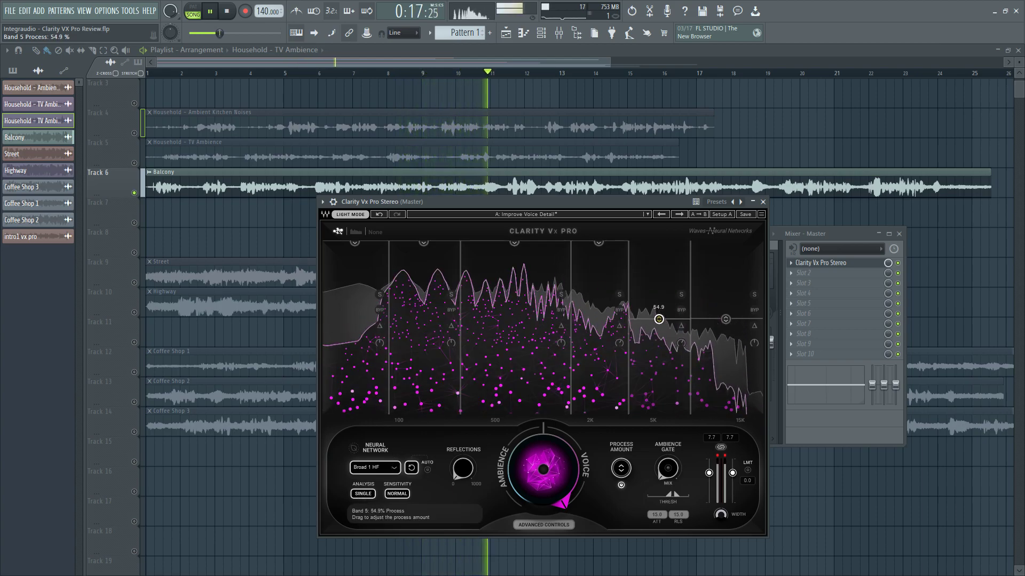
{"action": "left_click_drag", "start_coordinate": [598, 243], "coordinate": [598, 339]}
{"action": "left_click_drag", "start_coordinate": [725, 319], "coordinate": [725, 281]}
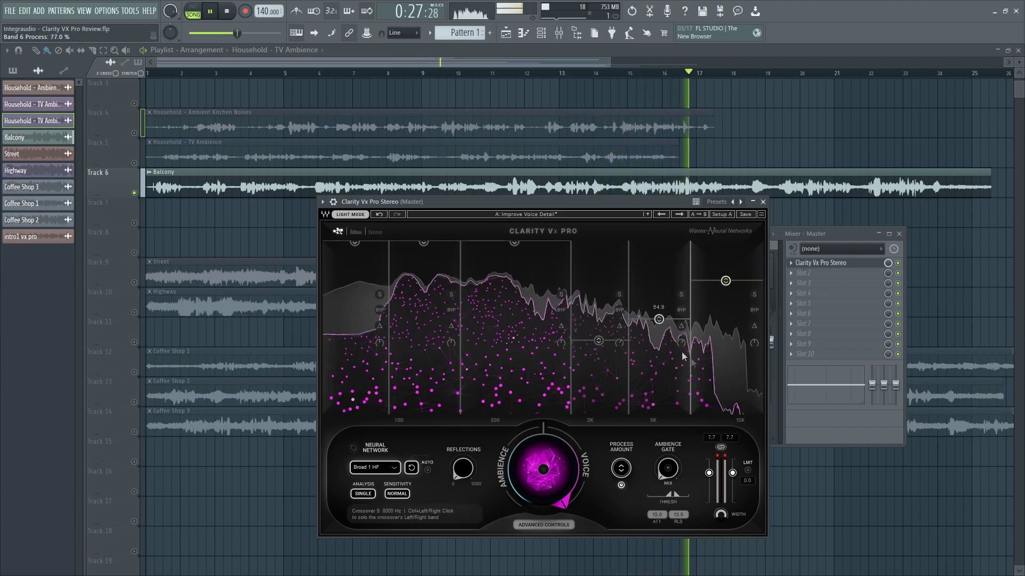
{"action": "left_click_drag", "start_coordinate": [659, 320], "coordinate": [658, 317]}
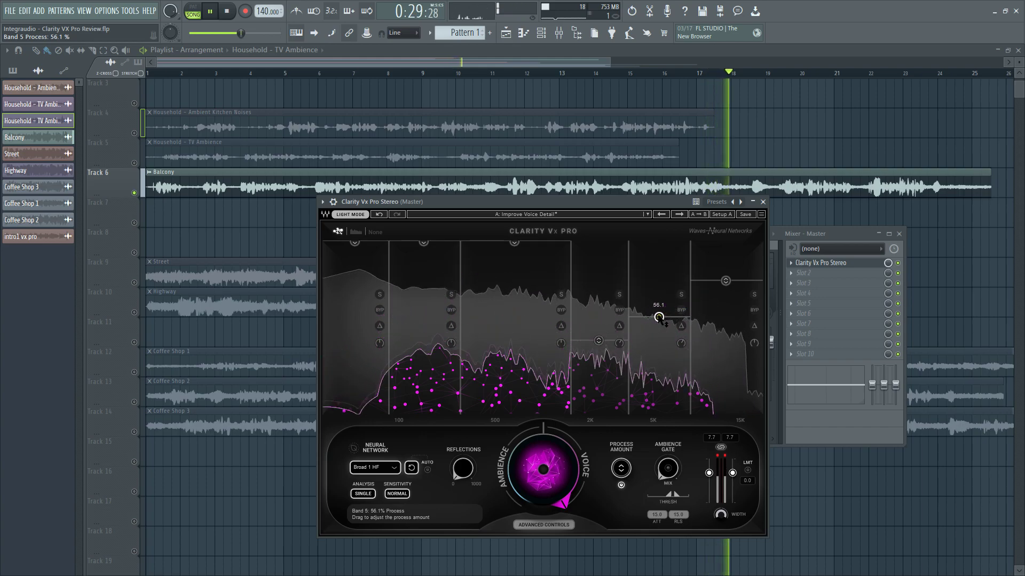
{"action": "mouse_move", "coordinate": [544, 470]}
{"action": "left_mouse_down"}
{"action": "mouse_move", "coordinate": [544, 453]}
{"action": "mouse_move", "coordinate": [537, 486]}
{"action": "left_mouse_up"}
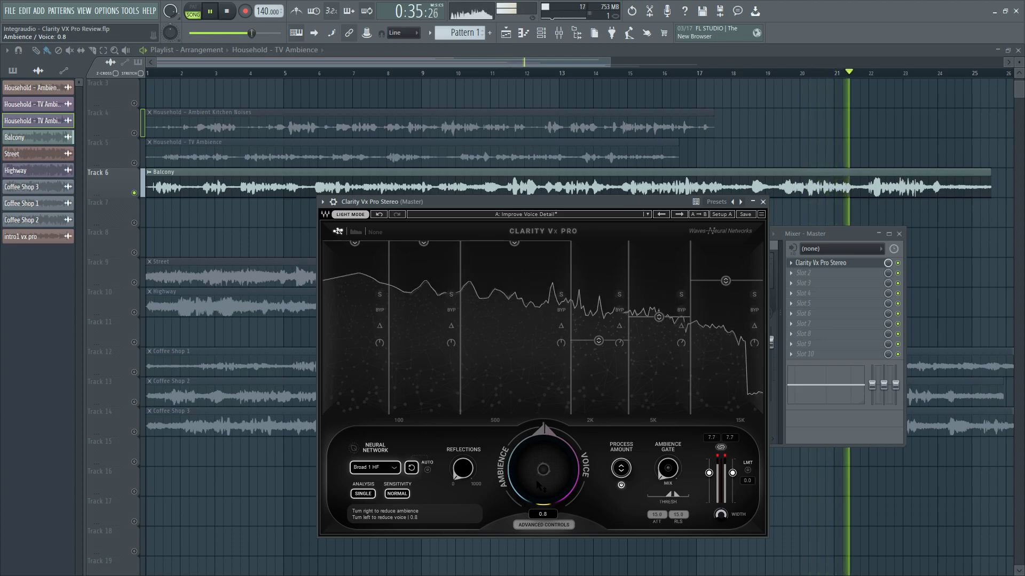
{"action": "mouse_move", "coordinate": [538, 486]}
{"action": "left_mouse_down"}
{"action": "mouse_move", "coordinate": [539, 459]}
{"action": "mouse_move", "coordinate": [538, 485]}
{"action": "left_mouse_up"}
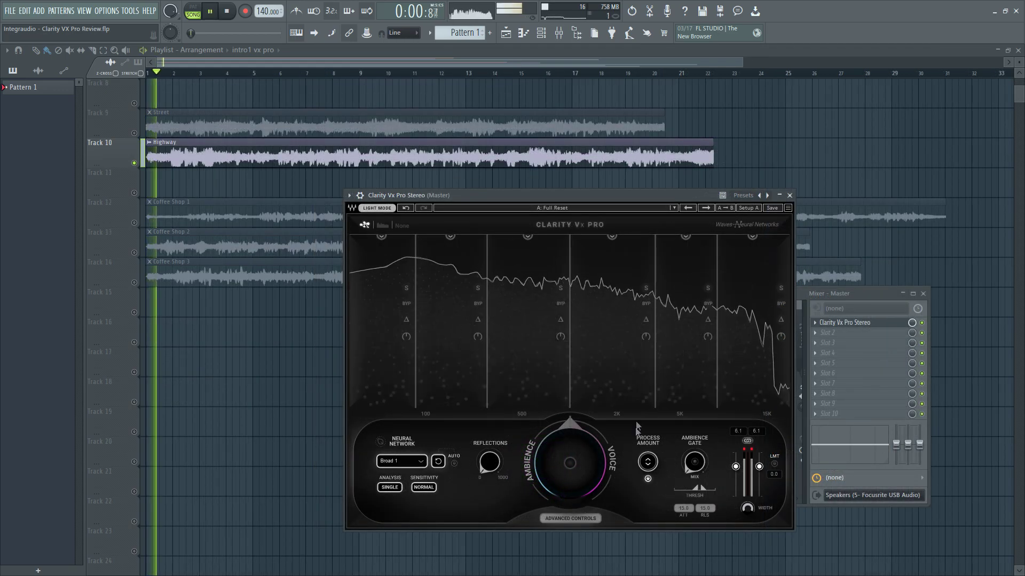
Step: Load the 6 bands Improve Clarity Mono Out preset on Clarity Vx Pro
{"action": "left_click", "coordinate": [553, 209]}
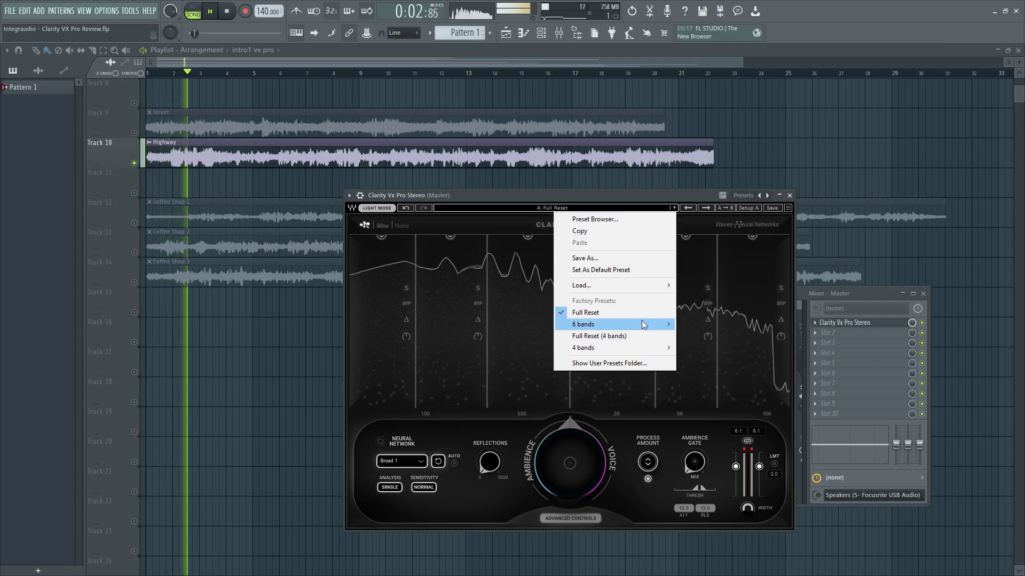
{"action": "mouse_move", "coordinate": [587, 324]}
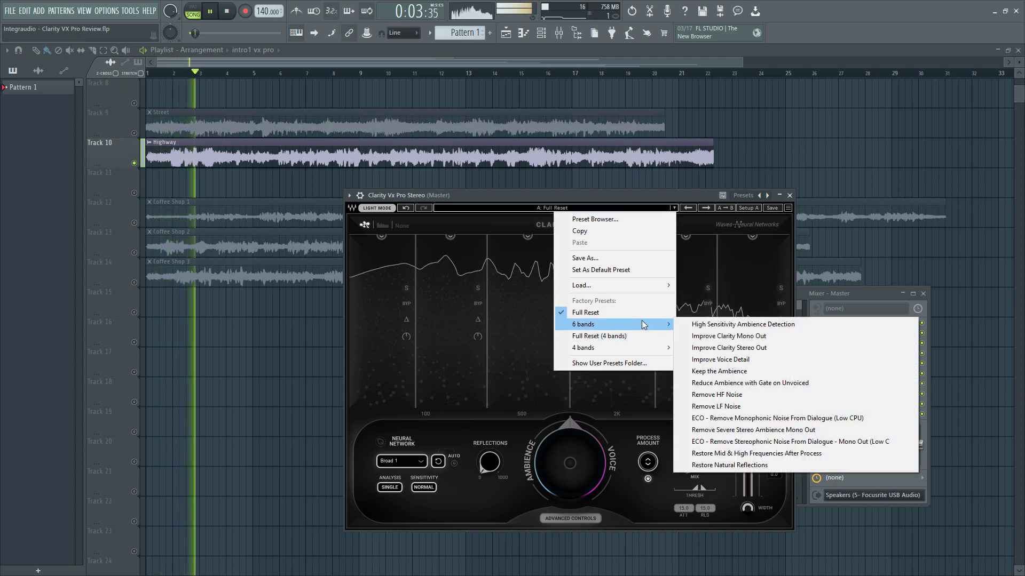
{"action": "left_click", "coordinate": [739, 337]}
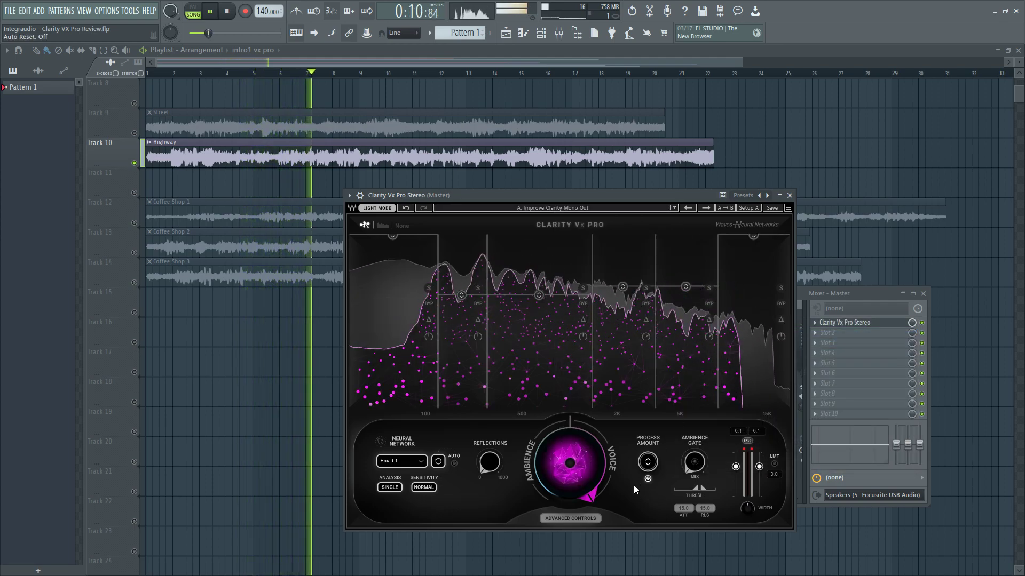
{"action": "scroll", "coordinate": [412, 462], "scroll_direction": "down", "scroll_amount": 1}
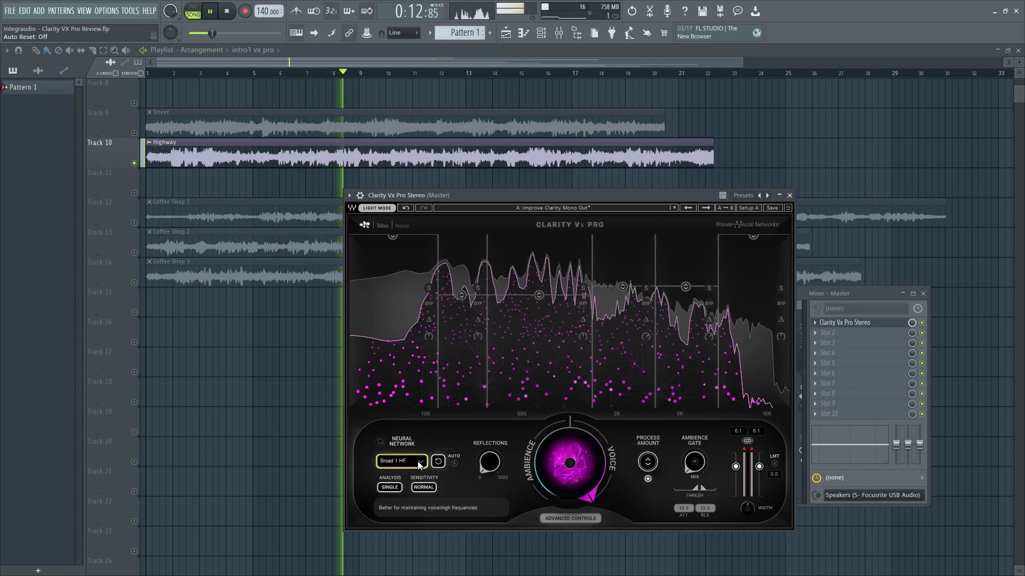
Step: Switch the neural network to Broad 2 with double analysis, then check the mixer
{"action": "left_click", "coordinate": [412, 462]}
{"action": "left_click", "coordinate": [471, 492]}
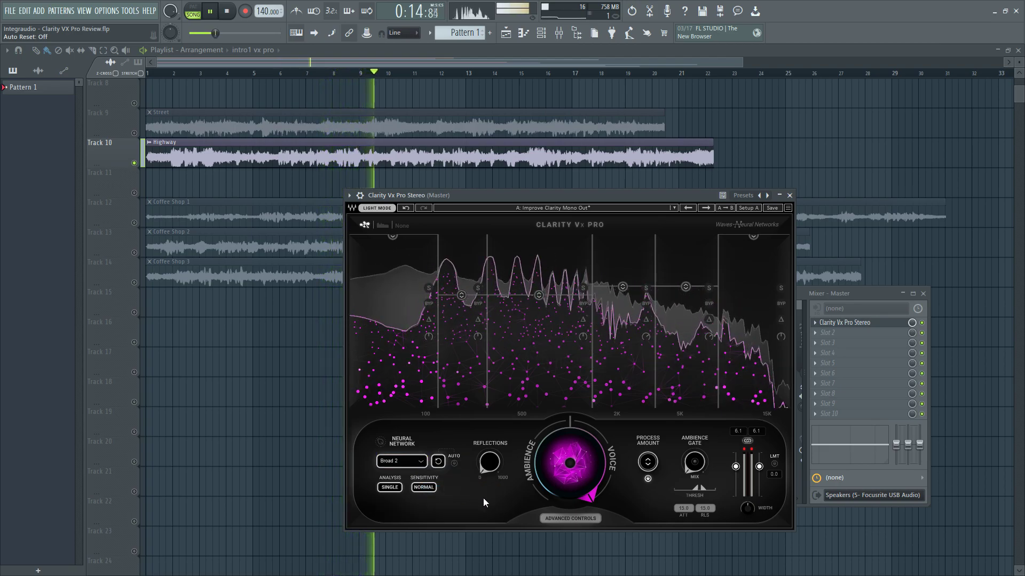
{"action": "left_click", "coordinate": [389, 487]}
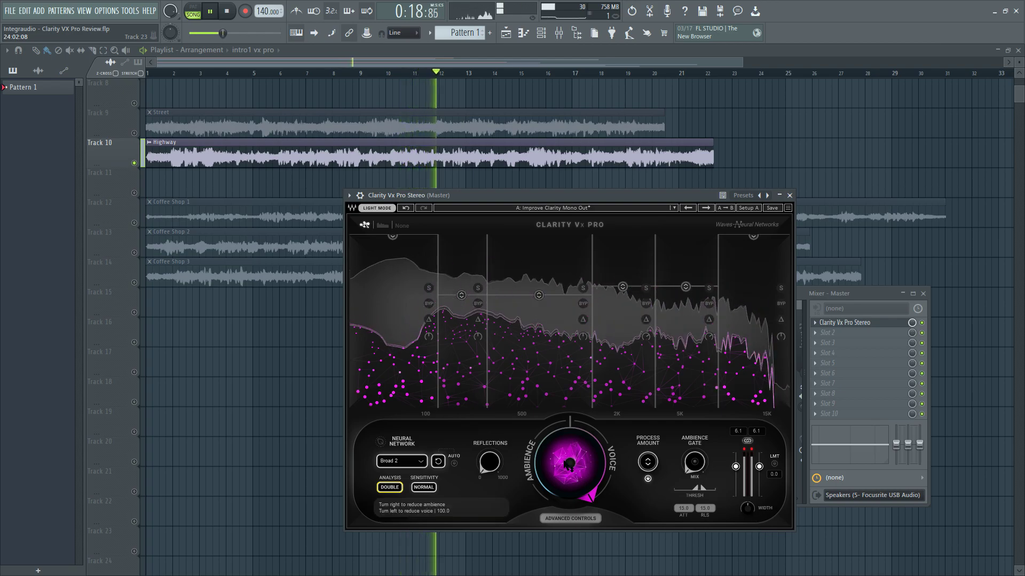
{"action": "left_click", "coordinate": [922, 324]}
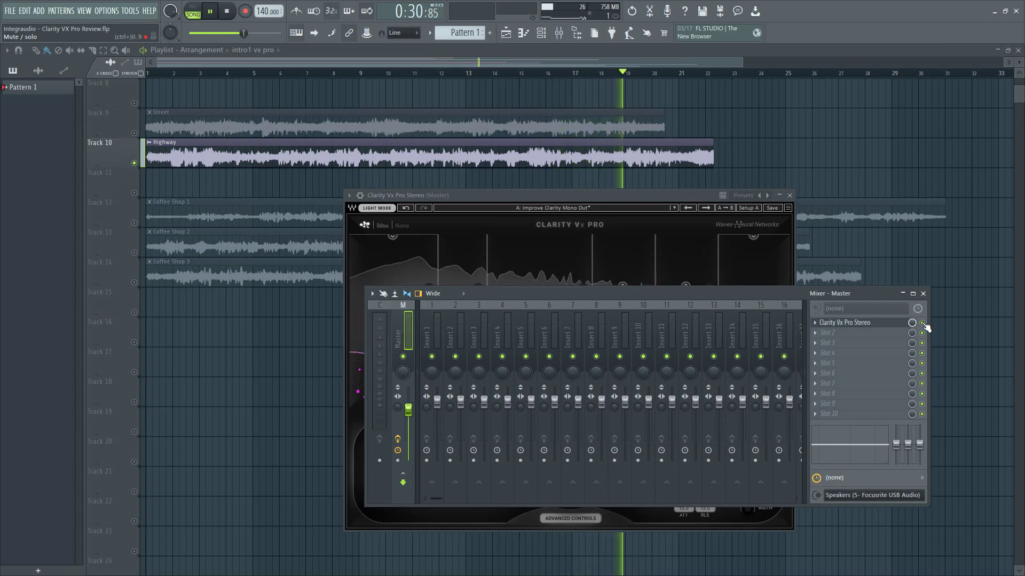
{"action": "left_click", "coordinate": [925, 324]}
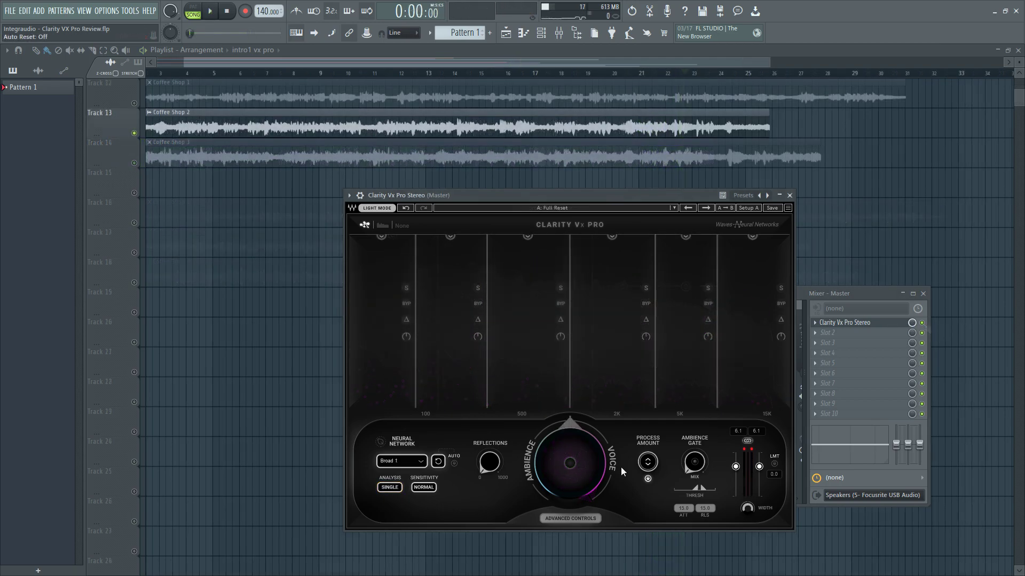
Step: Play Coffee Shop 2 and load the High Sensitivity Ambience Detection preset
{"action": "key", "text": "space"}
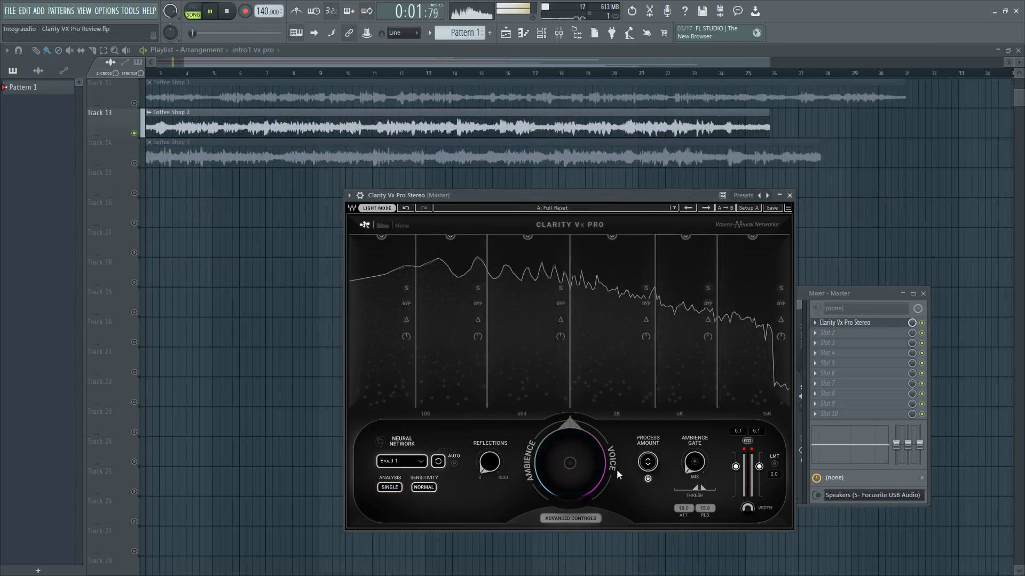
{"action": "left_click", "coordinate": [558, 211]}
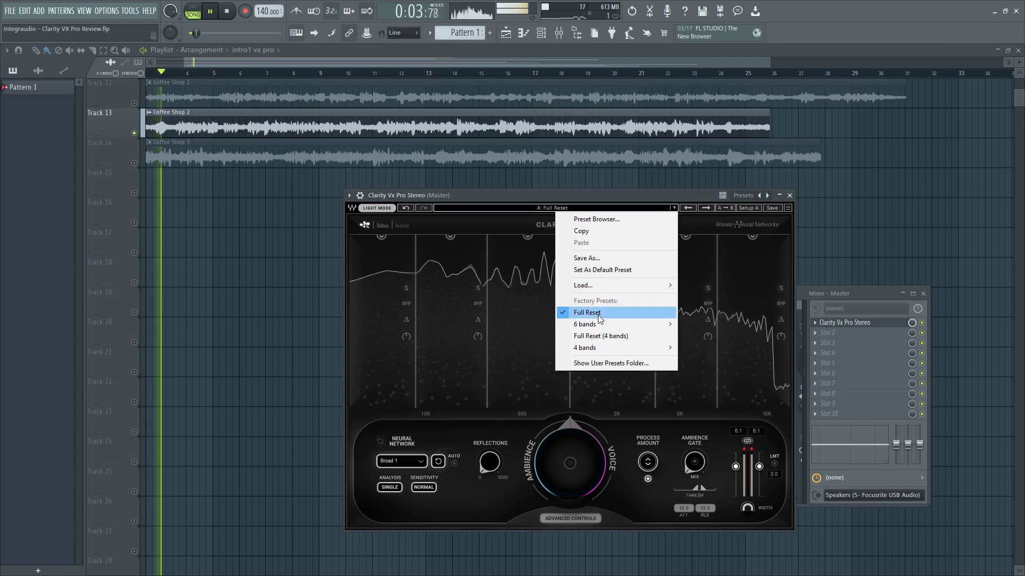
{"action": "mouse_move", "coordinate": [603, 325]}
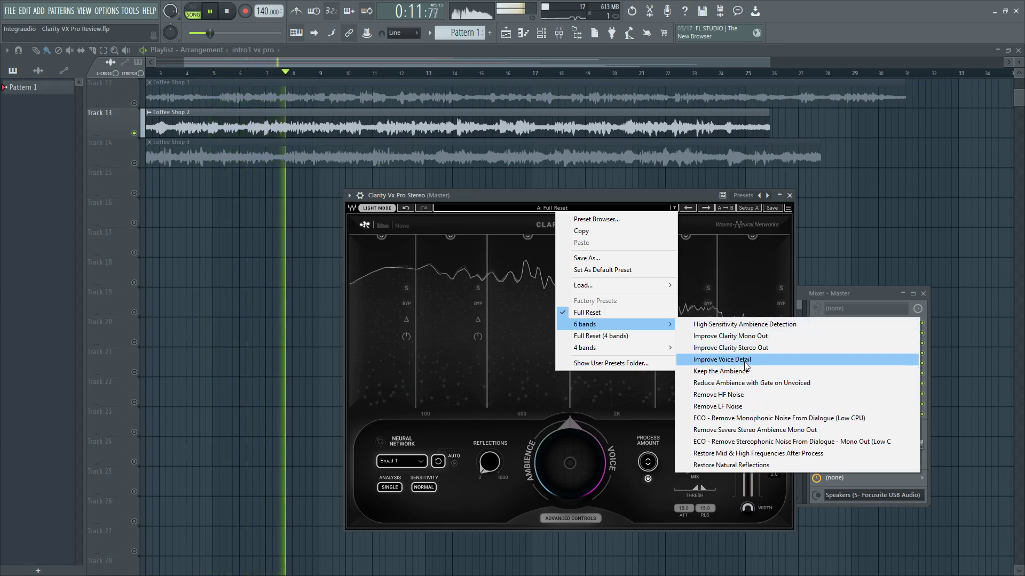
{"action": "left_click", "coordinate": [754, 328]}
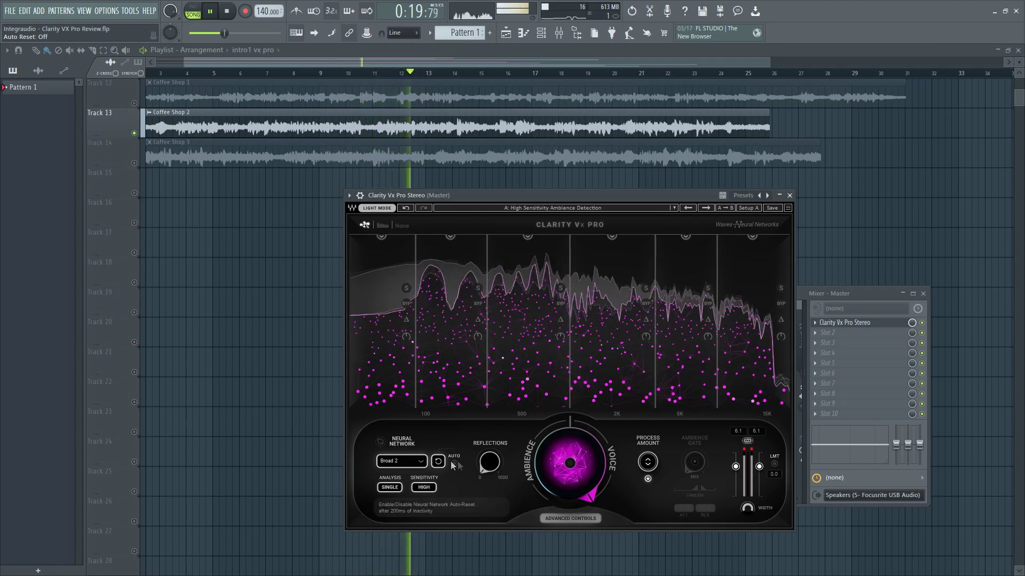
Step: Switch the neural network to Broad 1, set Ambience/Voice to 12.8, then stop playback
{"action": "left_click", "coordinate": [420, 463]}
{"action": "left_click", "coordinate": [427, 468]}
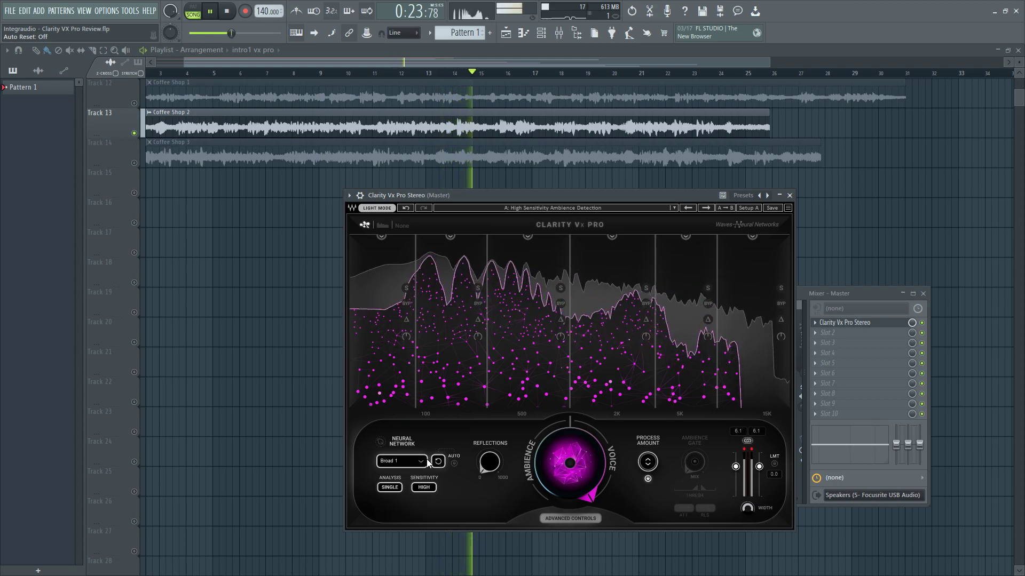
{"action": "left_click_drag", "start_coordinate": [570, 463], "coordinate": [570, 434]}
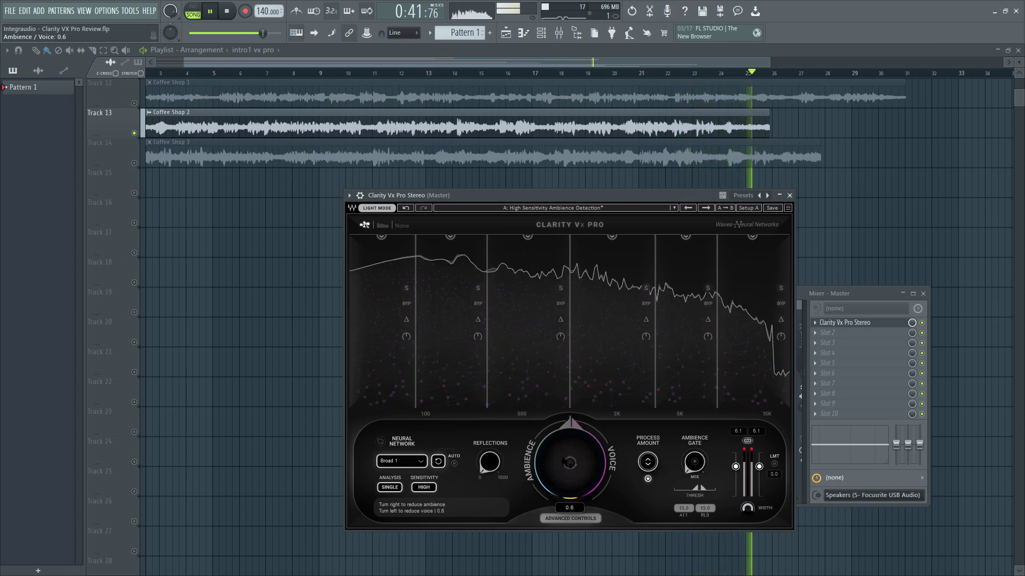
{"action": "key", "text": "space"}
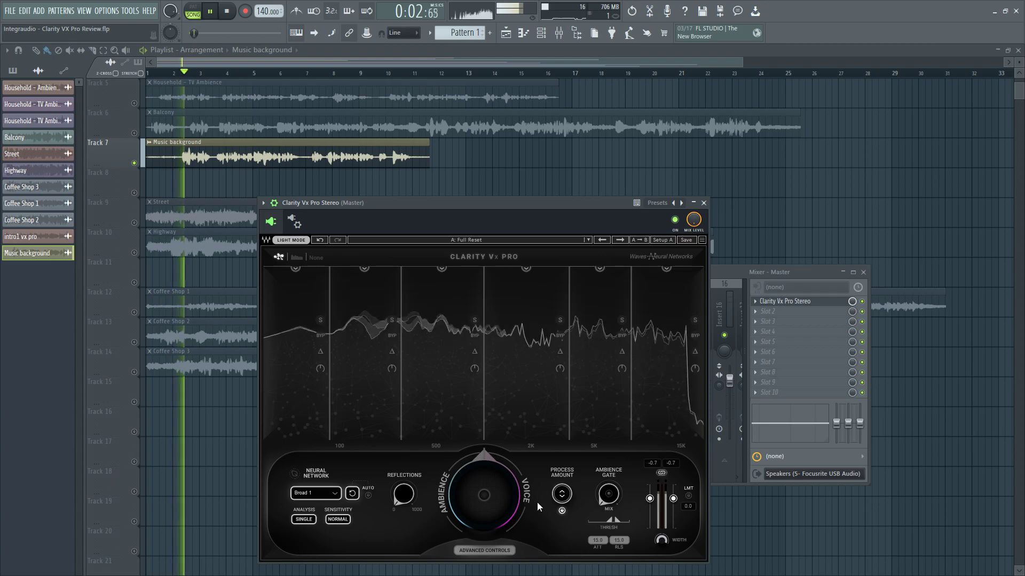
Step: Raise Ambience/Voice to 5.8, bypass Clarity Vx Pro, then sweep Ambience/Voice between 100 and -100
{"action": "mouse_move", "coordinate": [488, 509]}
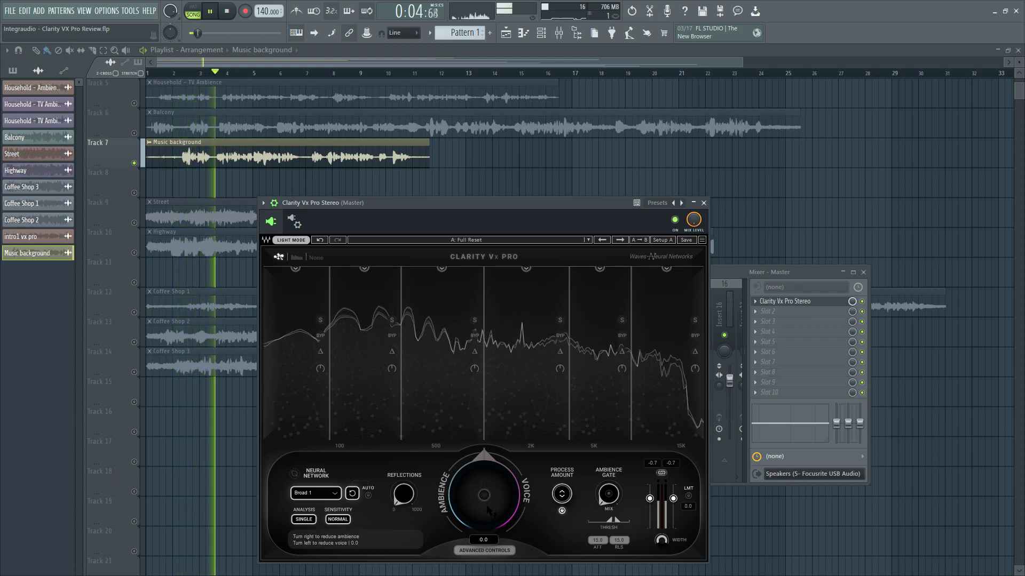
{"action": "left_click_drag", "start_coordinate": [487, 508], "coordinate": [487, 441]}
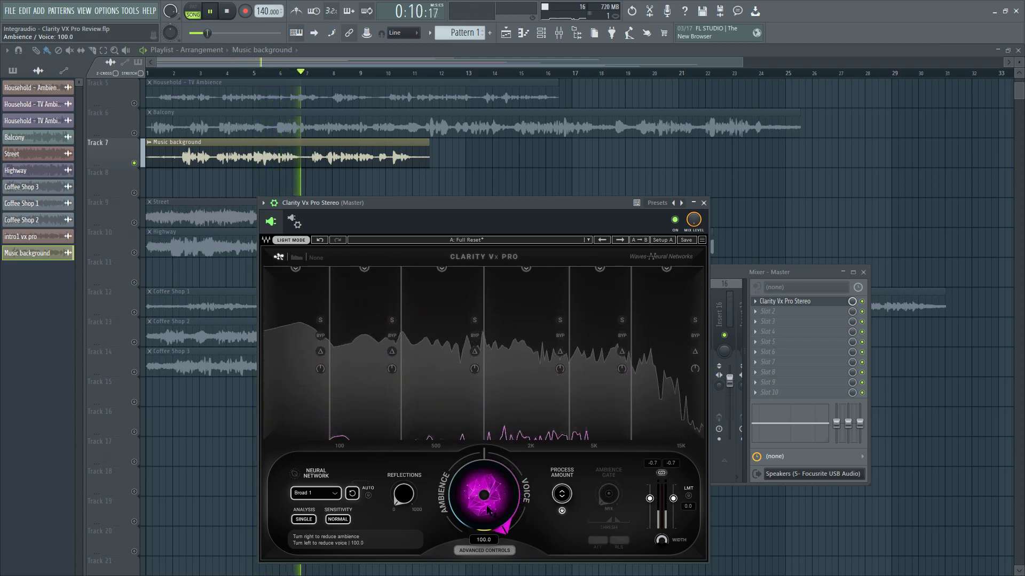
{"action": "left_click", "coordinate": [677, 221]}
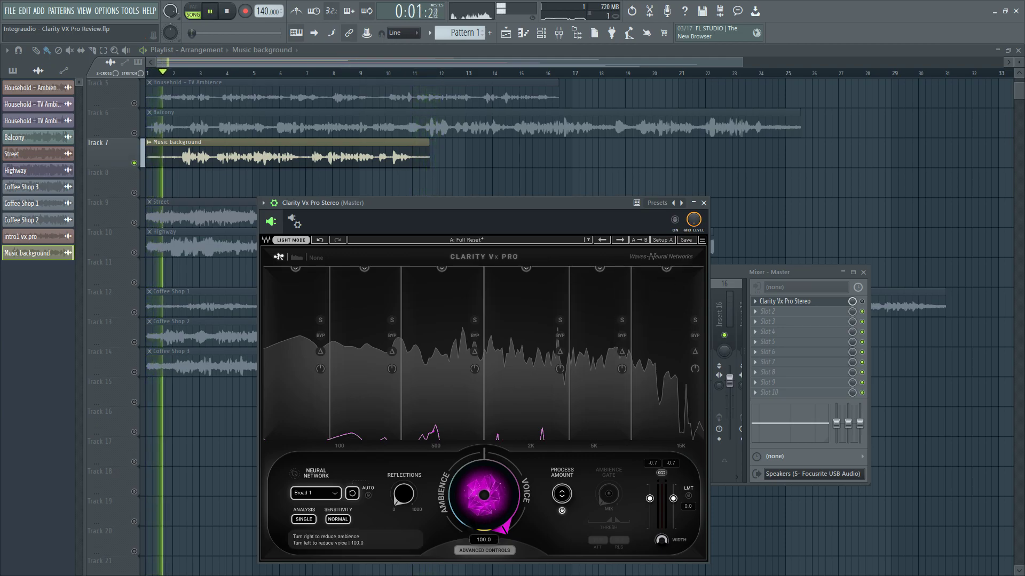
{"action": "mouse_move", "coordinate": [484, 494]}
{"action": "left_mouse_down"}
{"action": "mouse_move", "coordinate": [484, 555]}
{"action": "mouse_move", "coordinate": [480, 507]}
{"action": "left_mouse_up"}
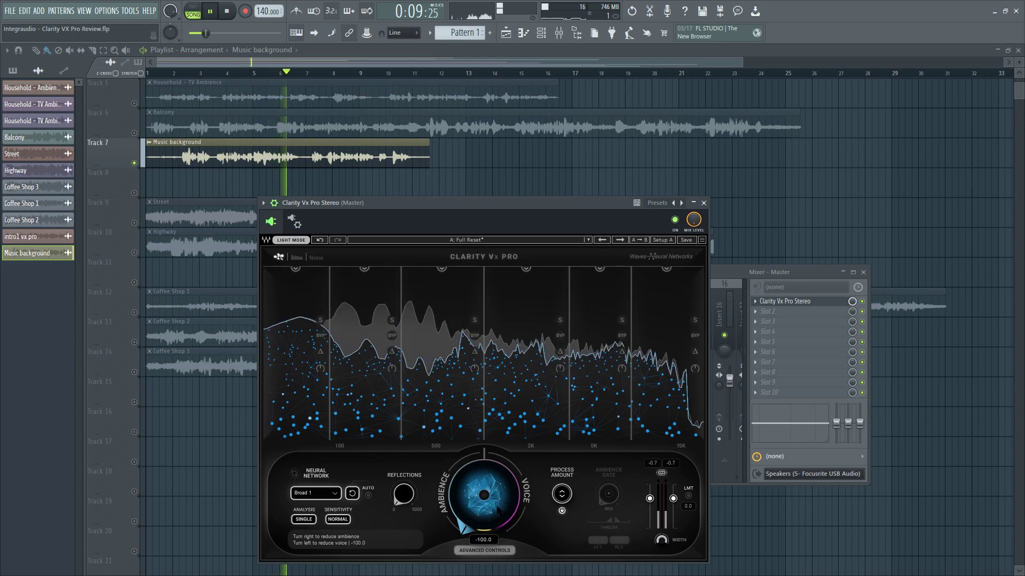
{"action": "left_click_drag", "start_coordinate": [498, 510], "coordinate": [497, 451]}
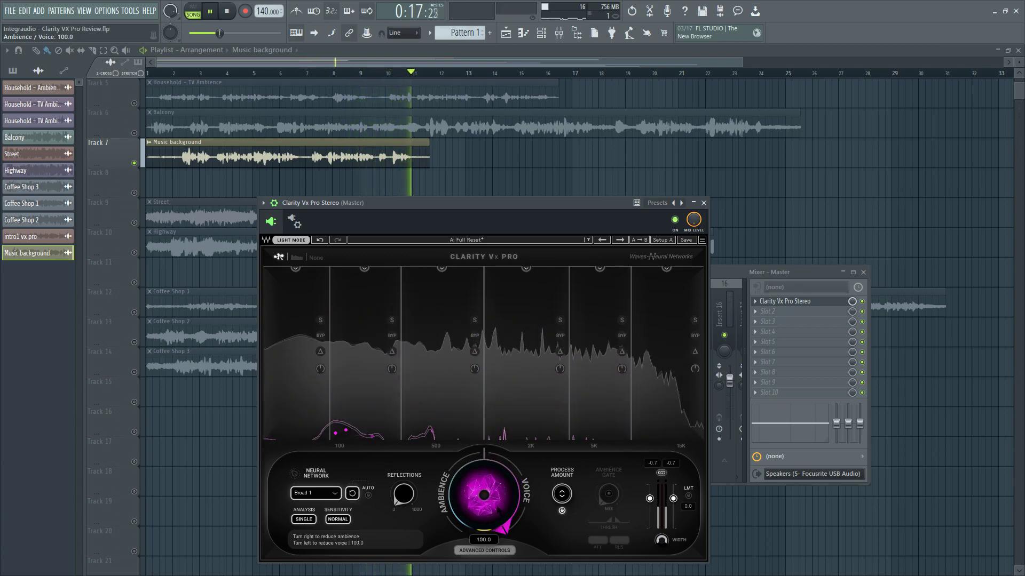